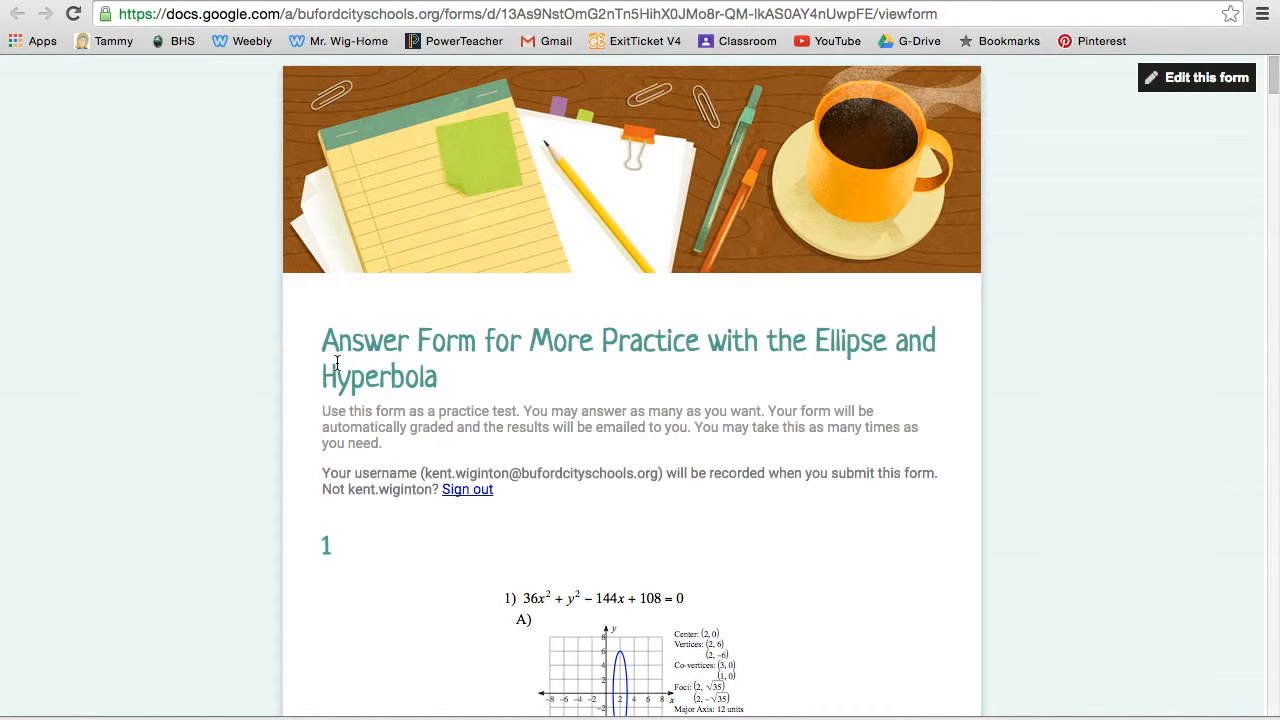
- Switch to the worksheet generator and review the More Practice with the Ellipse and Hyperbola worksheet from question 1 through the hyperbola graphing questions
key("ctrl+Left")
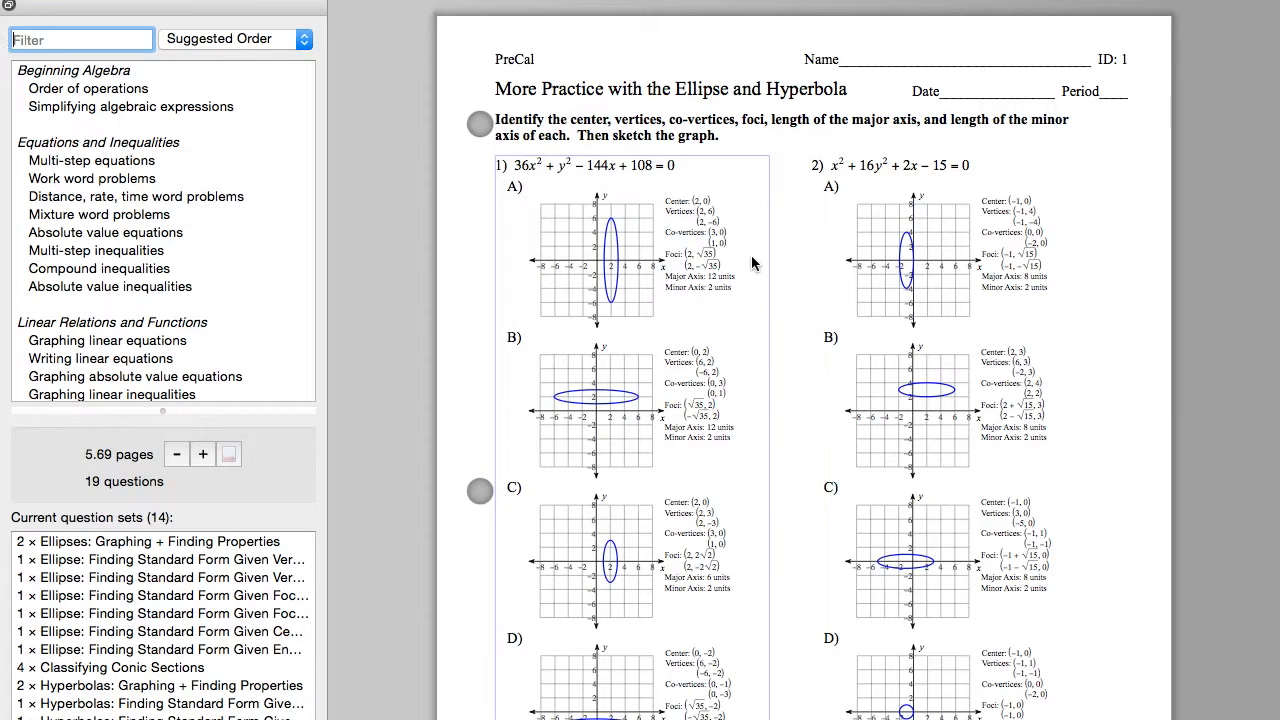
scroll(752, 263, "down", 3)
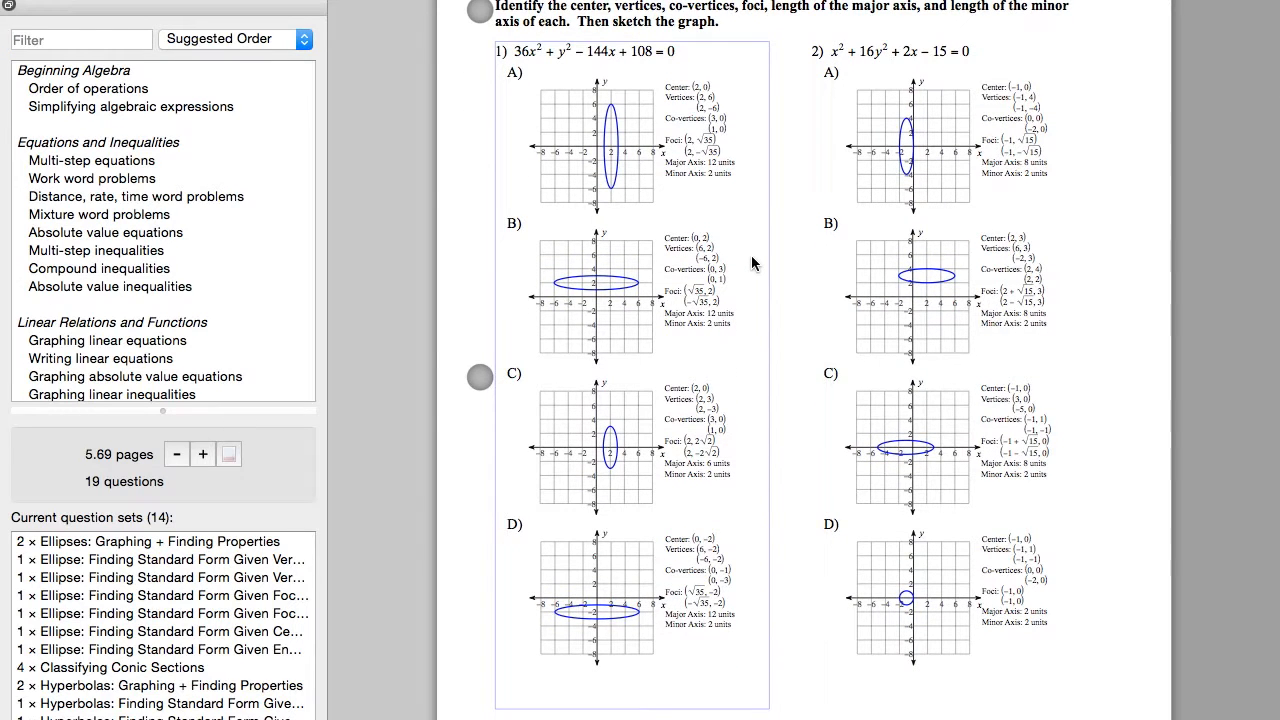
scroll(752, 263, "down", 10)
scroll(752, 263, "down", 4)
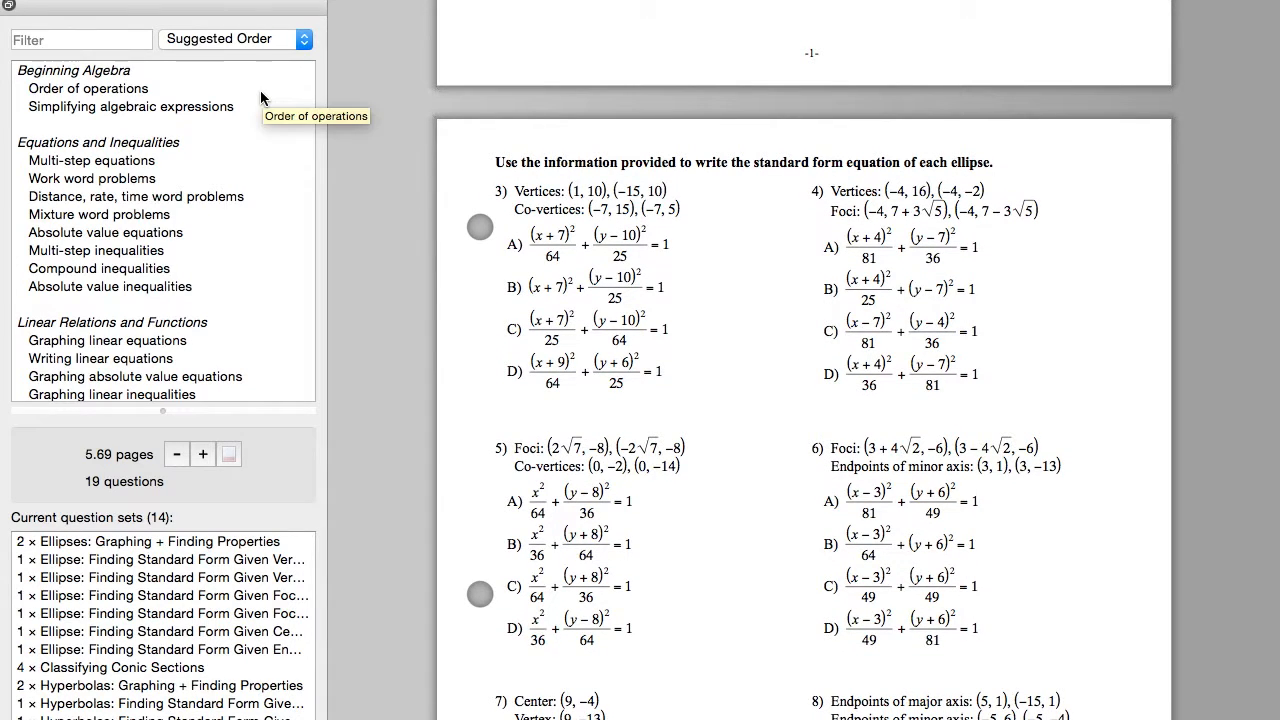
scroll(561, 180, "down", 3)
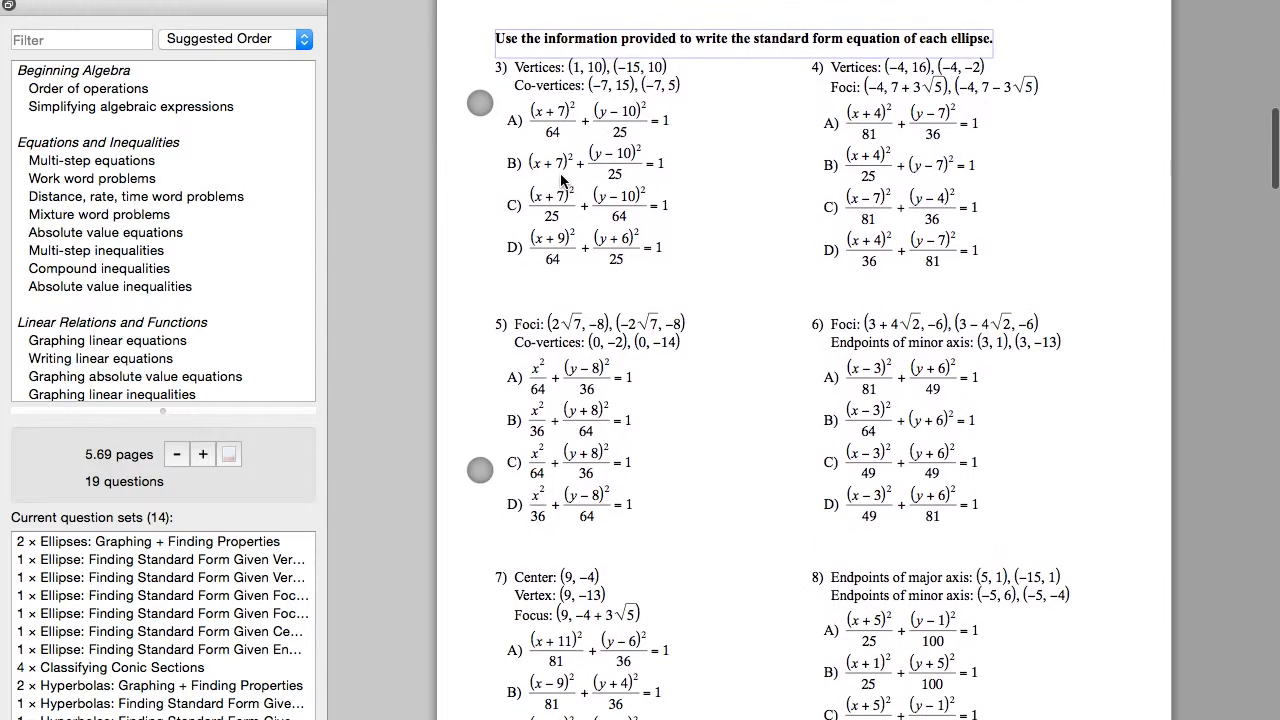
scroll(561, 180, "down", 2)
scroll(561, 180, "down", 2)
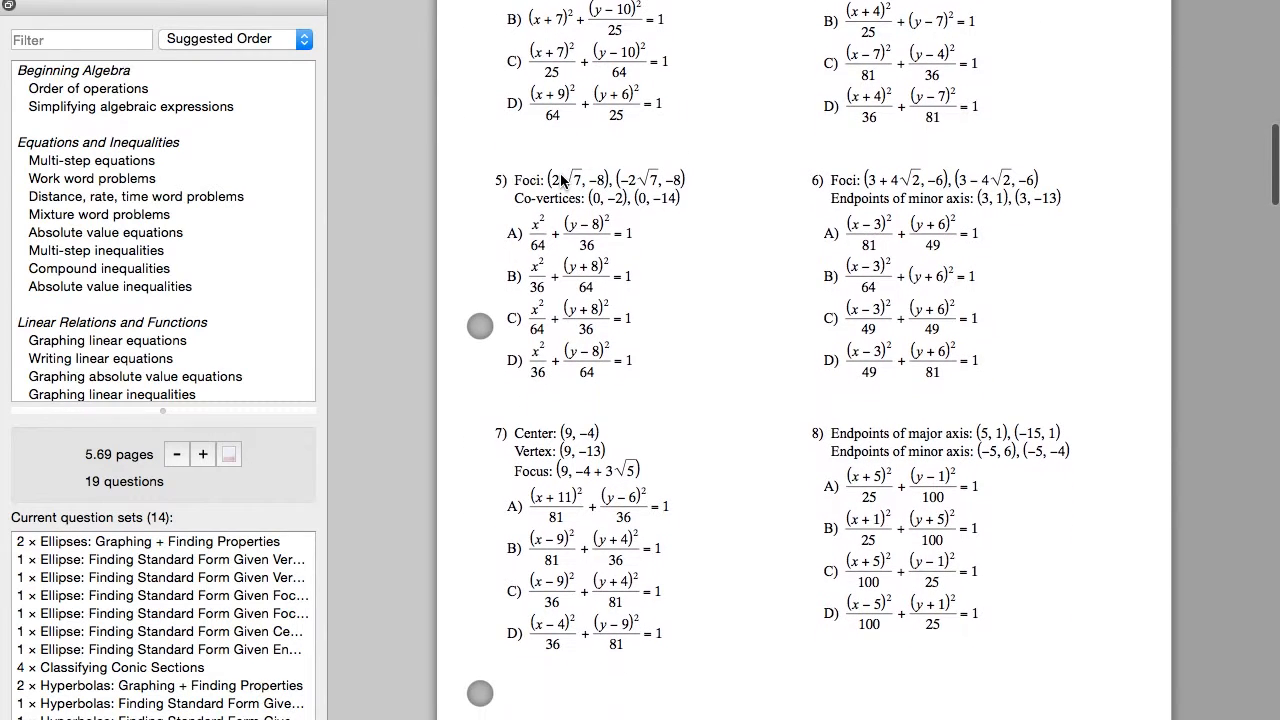
scroll(561, 180, "down", 7)
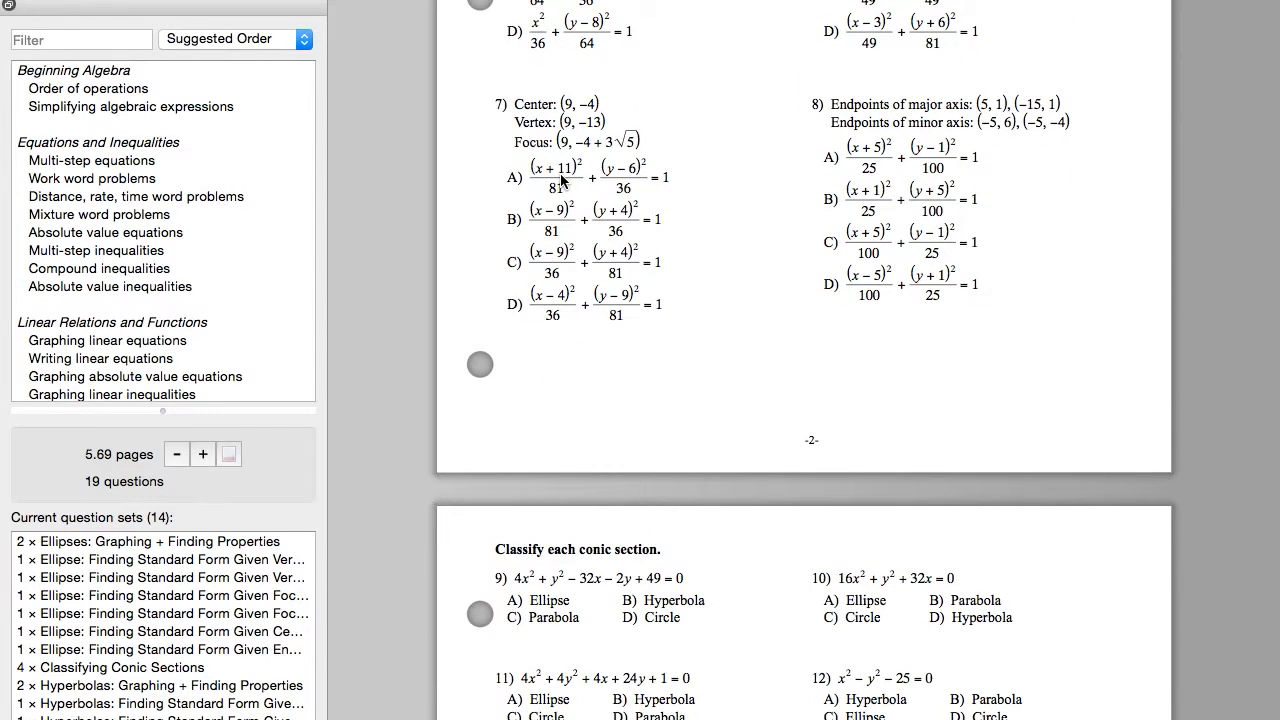
scroll(561, 180, "down", 9)
scroll(561, 180, "down", 7)
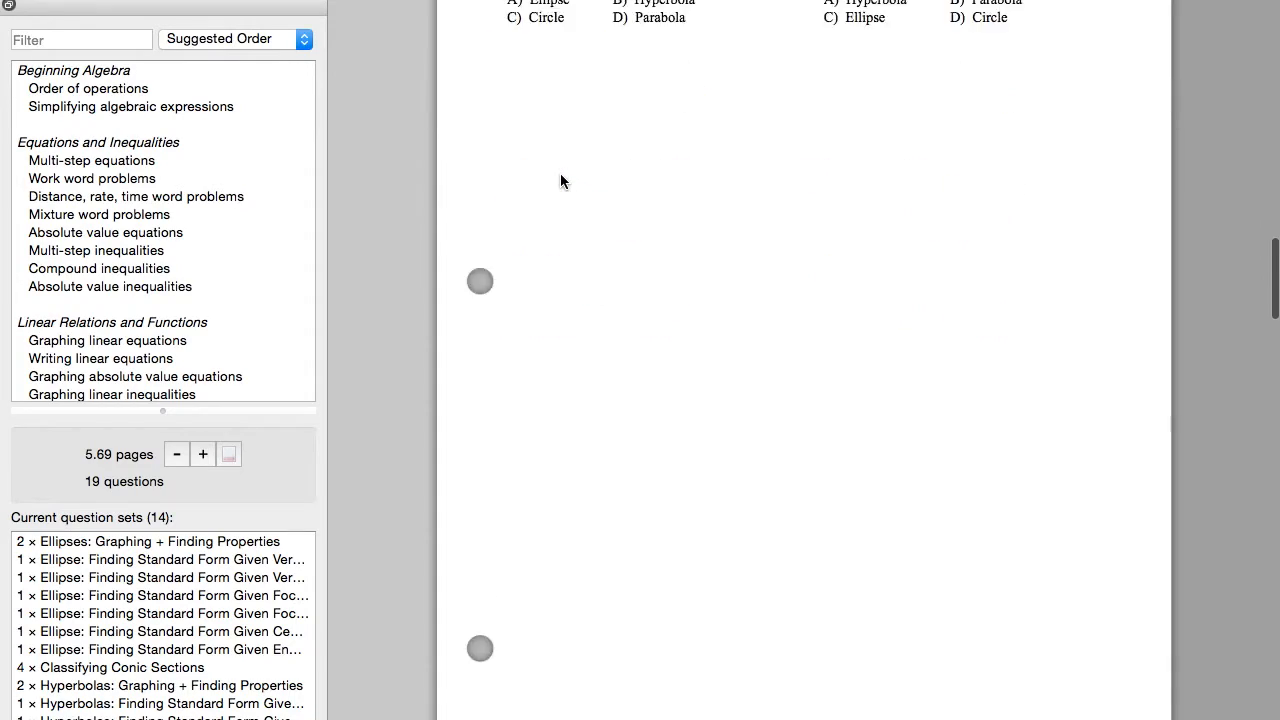
scroll(560, 180, "down", 20)
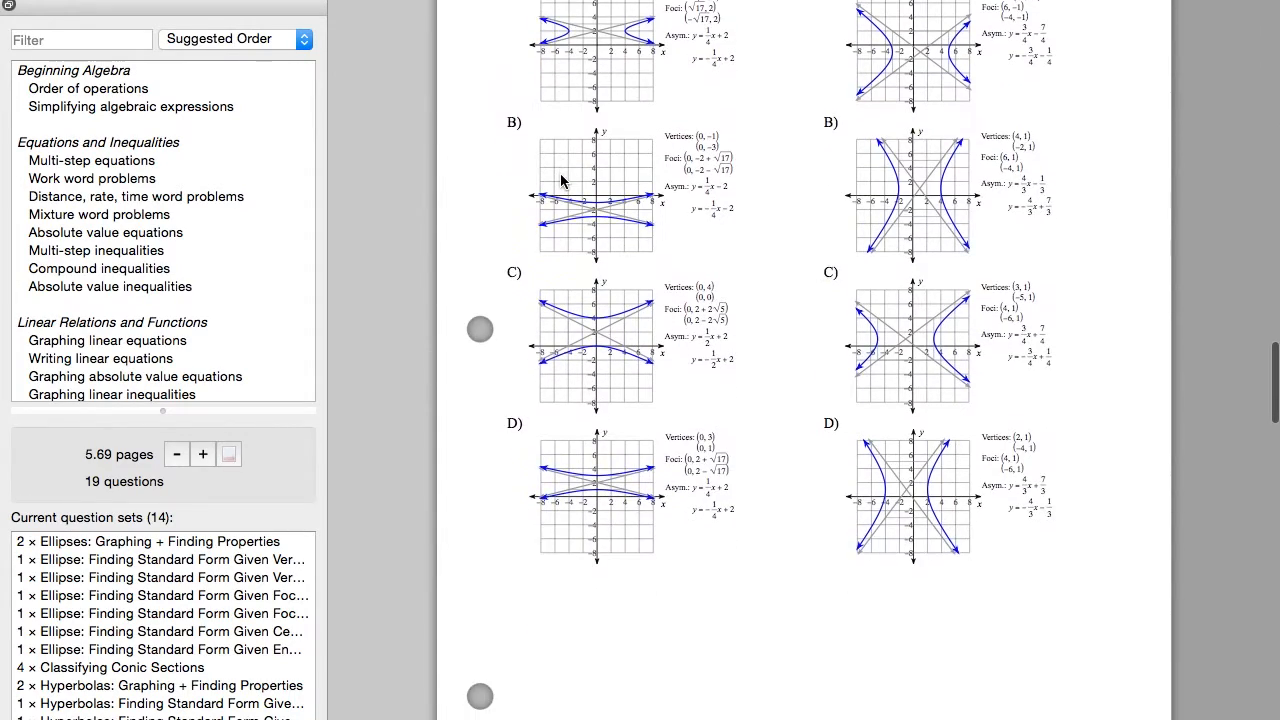
scroll(561, 180, "up", 20)
scroll(560, 180, "up", 5)
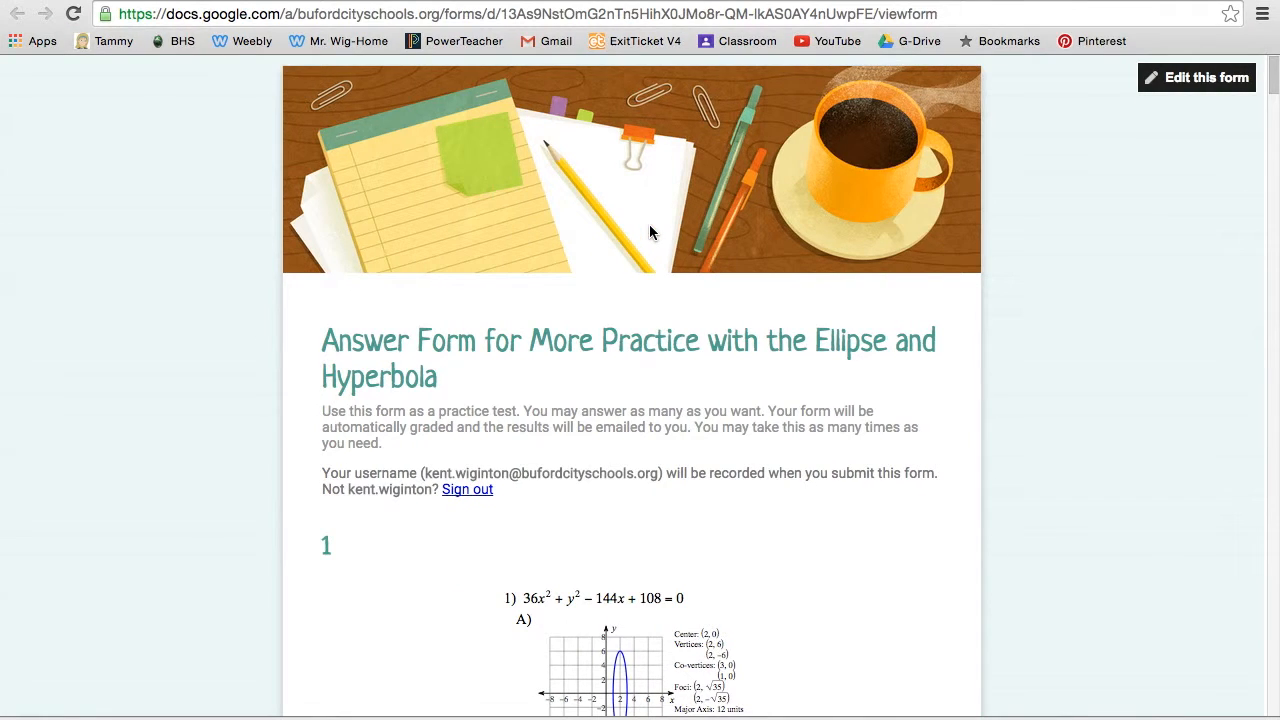
- Return to the live answer form and examine questions 1 and 2 with their pictured problems and A–D answer choices
scroll(659, 410, "down", 5)
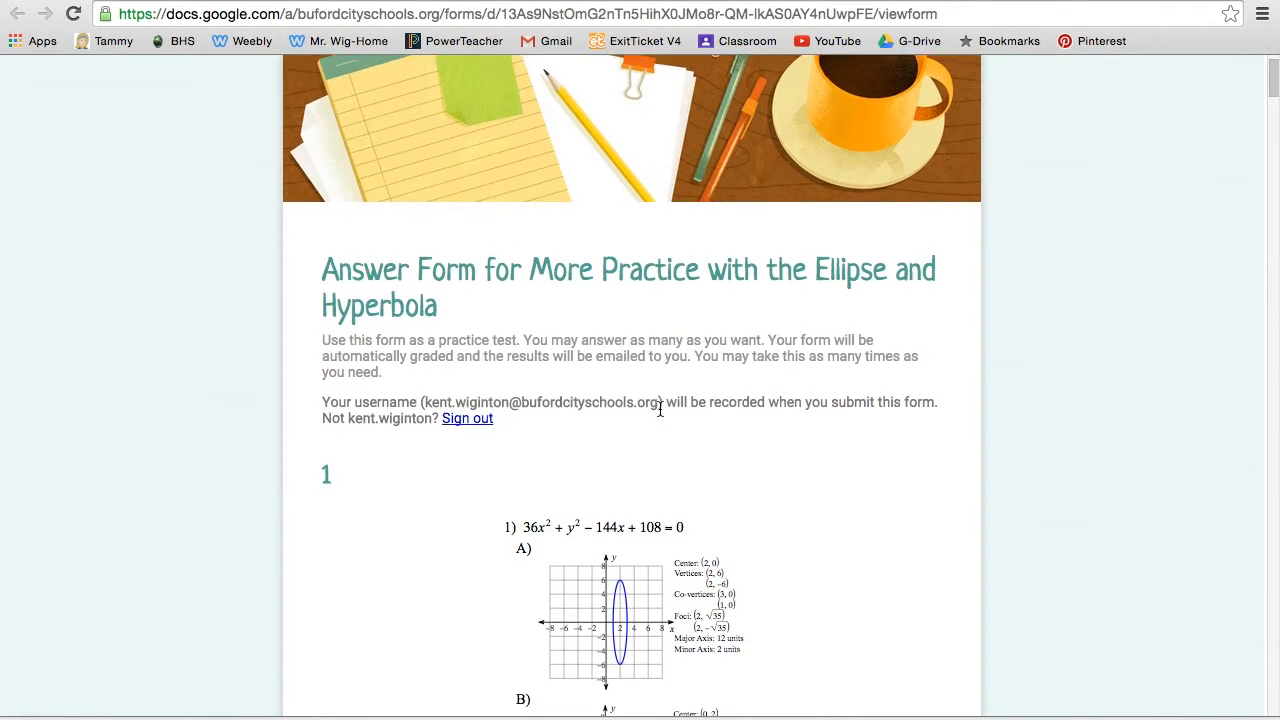
scroll(659, 415, "down", 4)
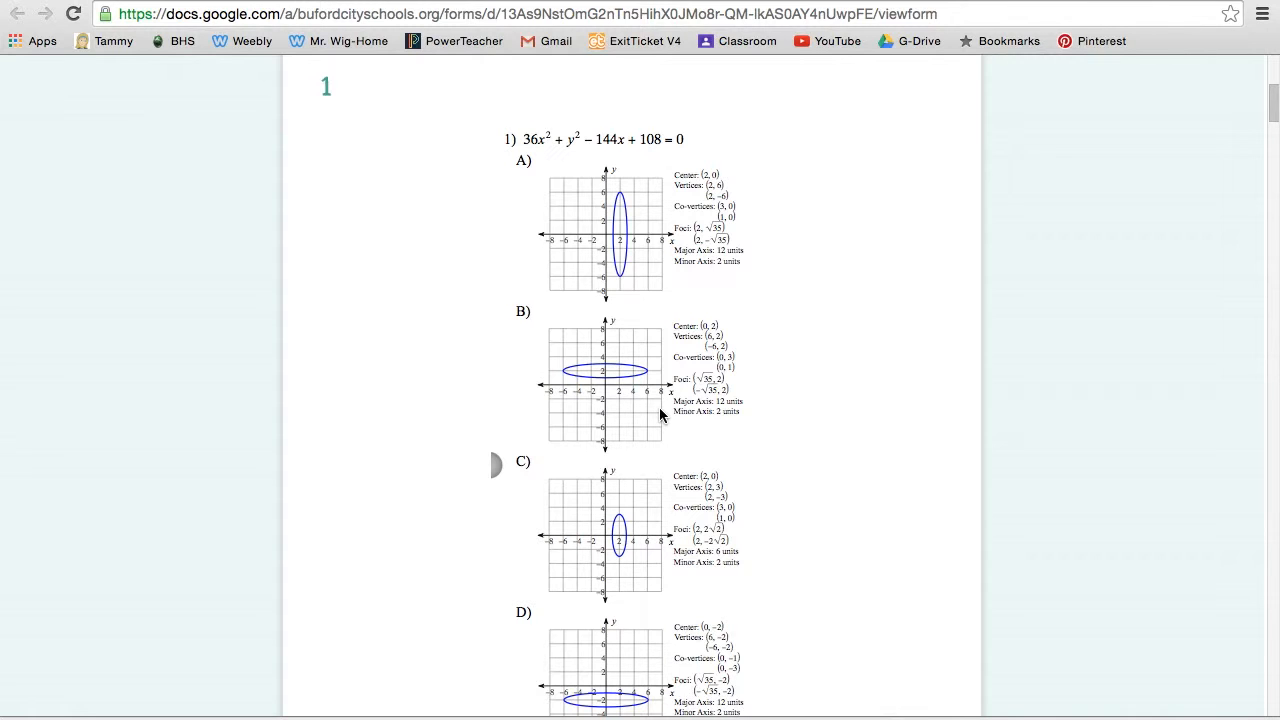
scroll(703, 488, "down", 5)
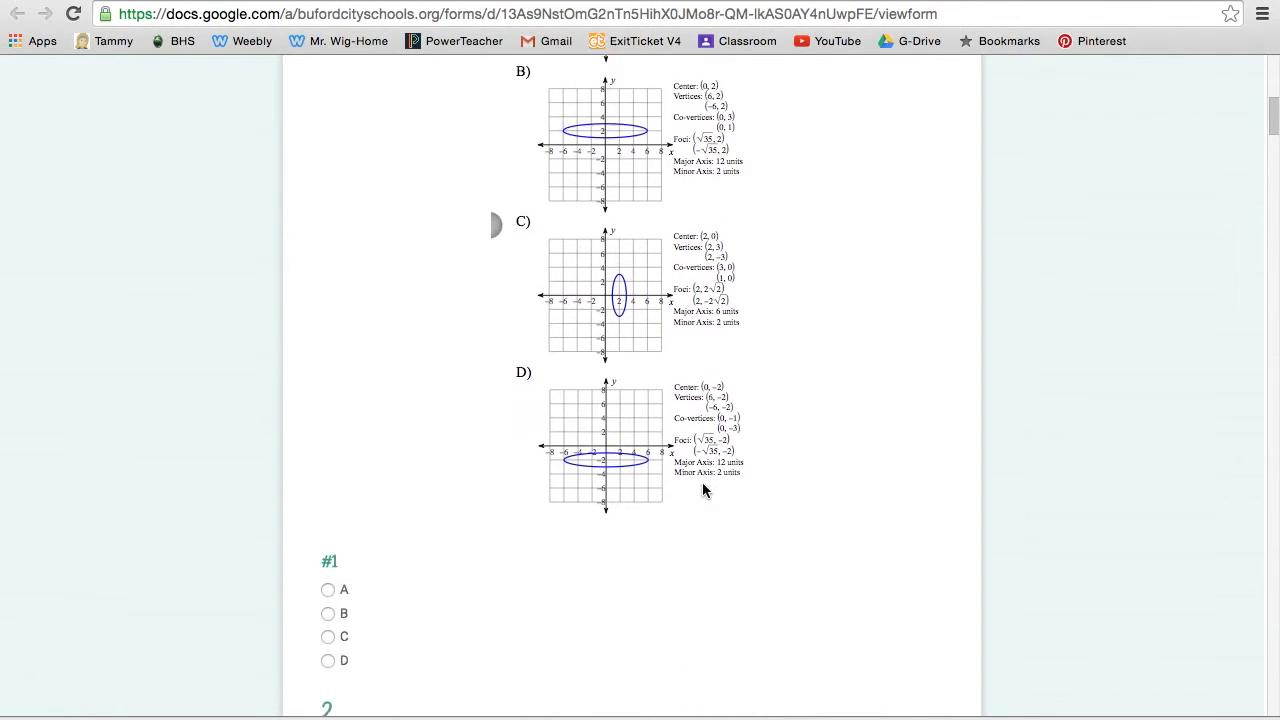
scroll(702, 485, "down", 3)
scroll(571, 397, "up", 9)
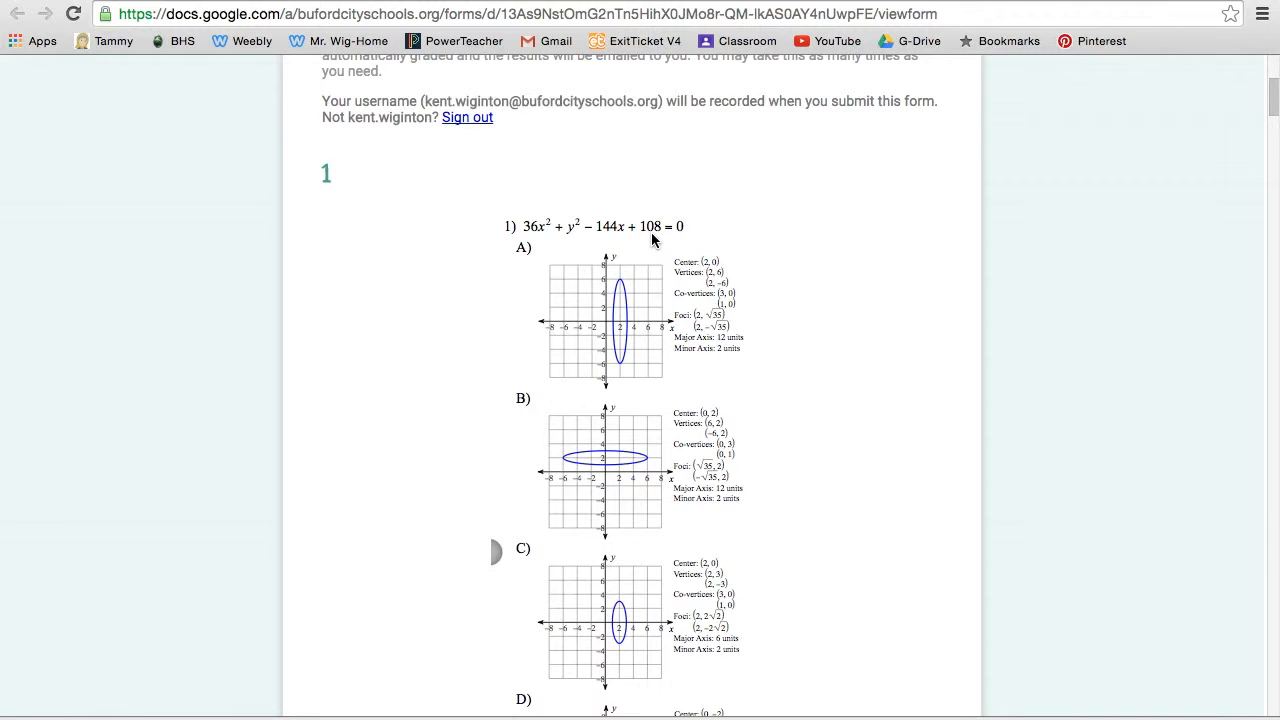
scroll(652, 240, "down", 2)
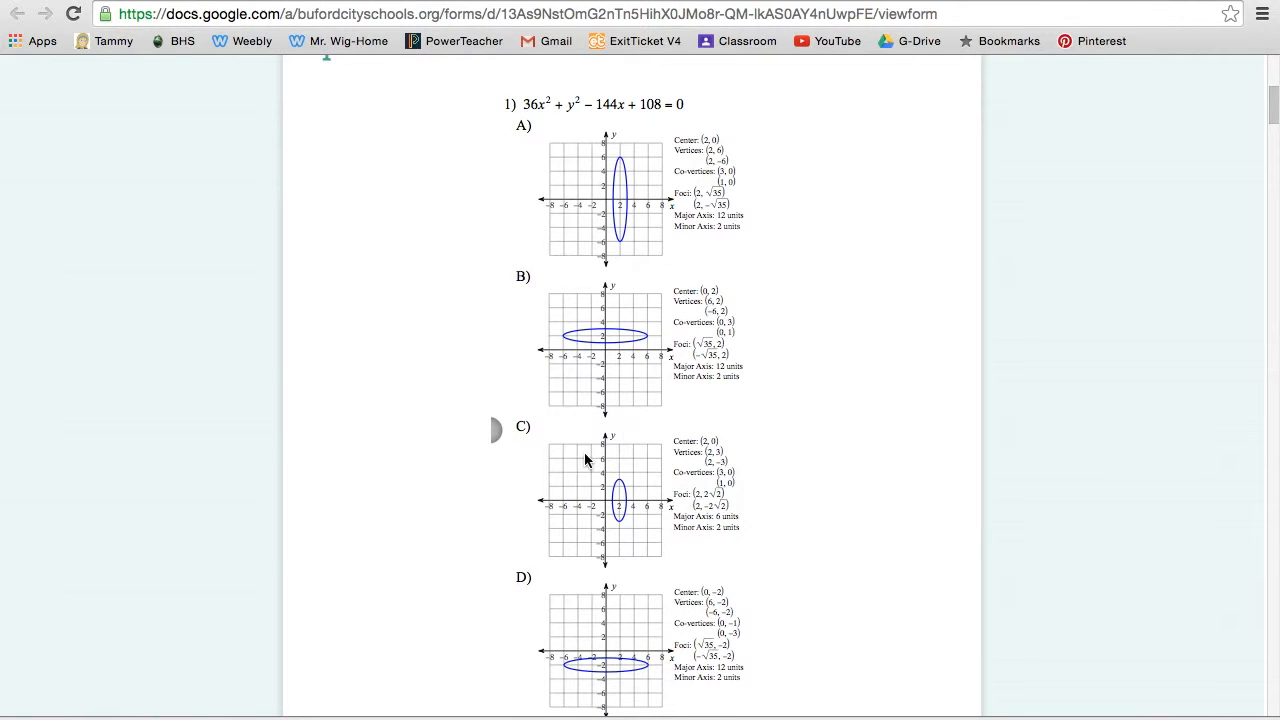
scroll(588, 570, "down", 2)
scroll(588, 570, "down", 3)
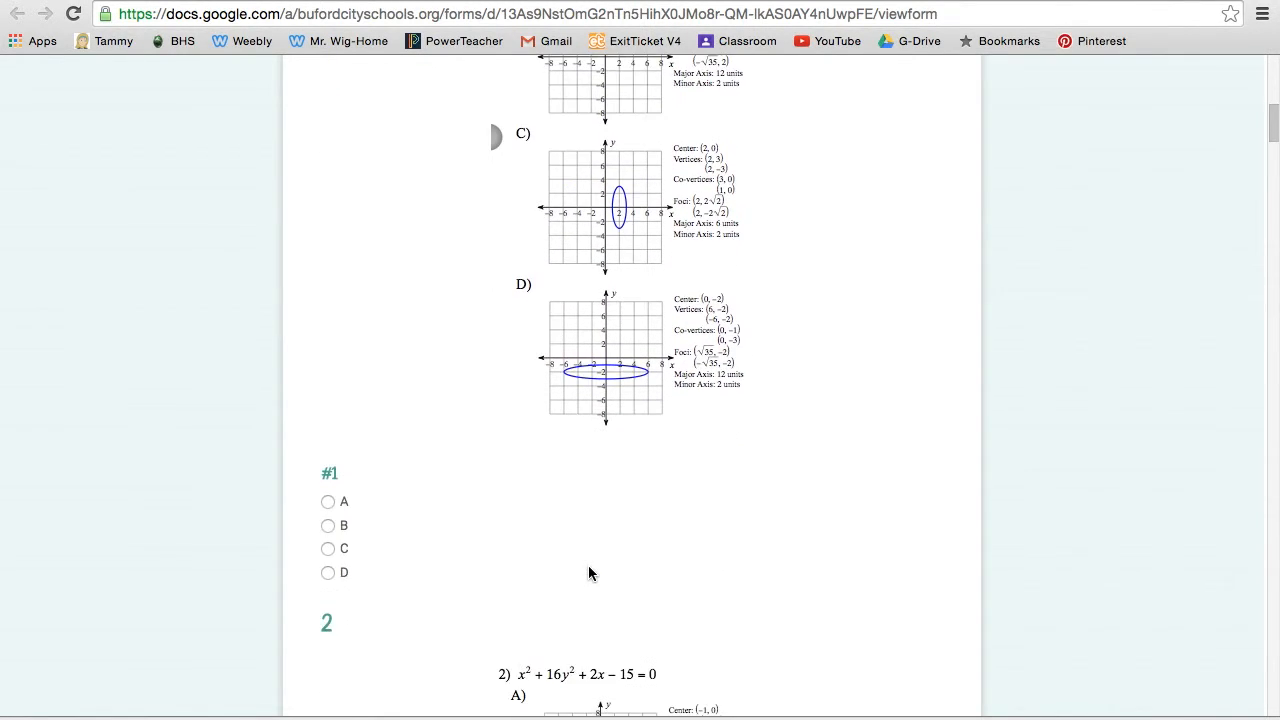
left_click(327, 513)
scroll(419, 589, "down", 5)
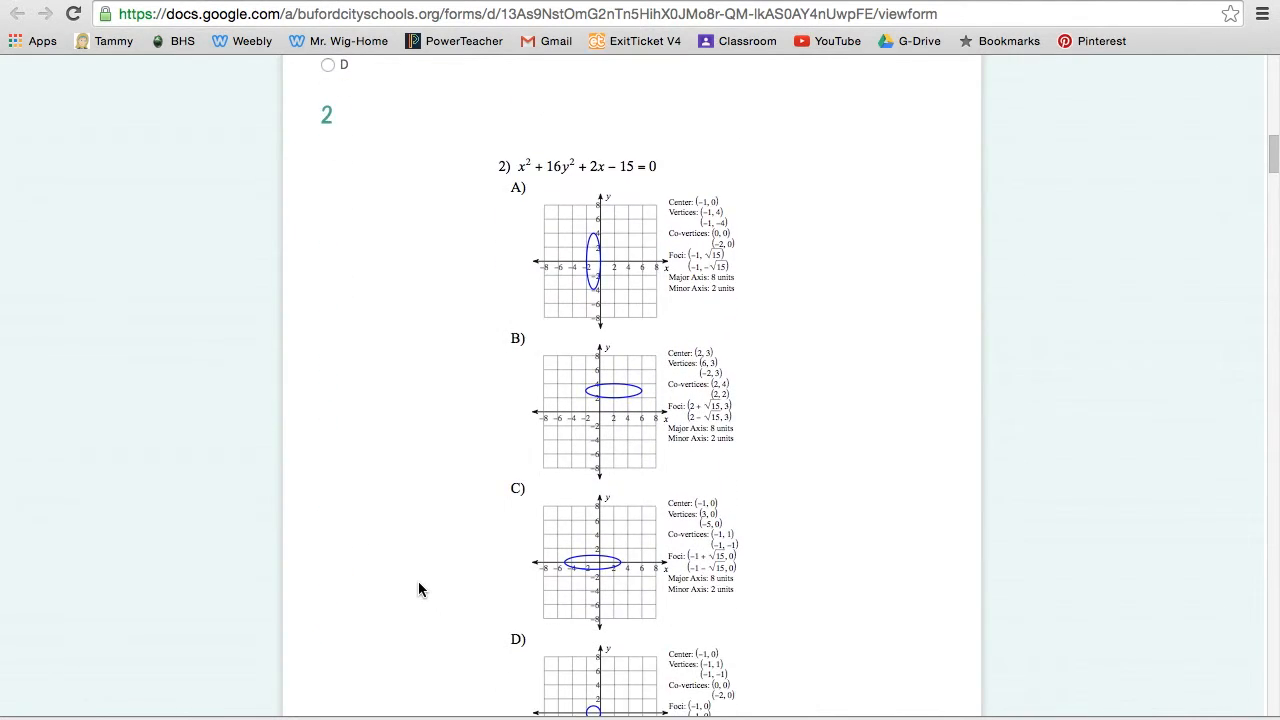
scroll(418, 589, "down", 1)
scroll(418, 589, "down", 3)
scroll(418, 585, "up", 1)
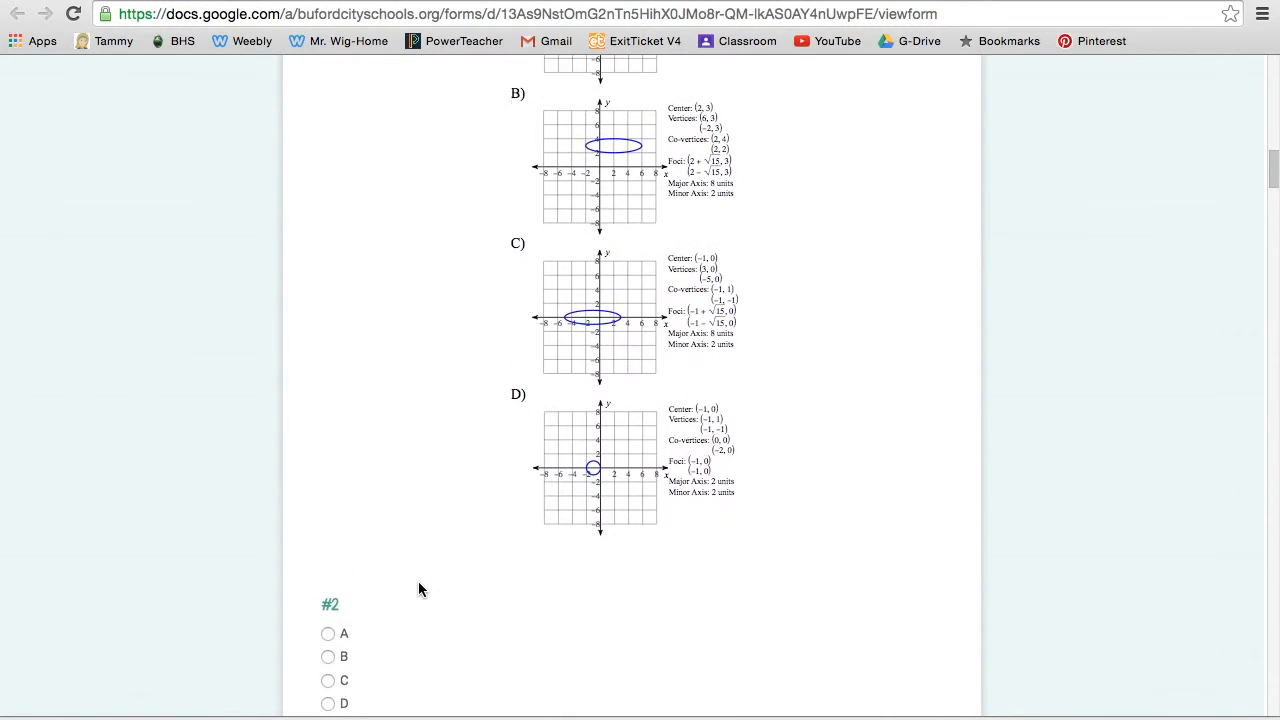
scroll(418, 585, "up", 1)
- Switch back to the worksheet generator and look over the first two ellipse graphing problems
key("ctrl+Left")
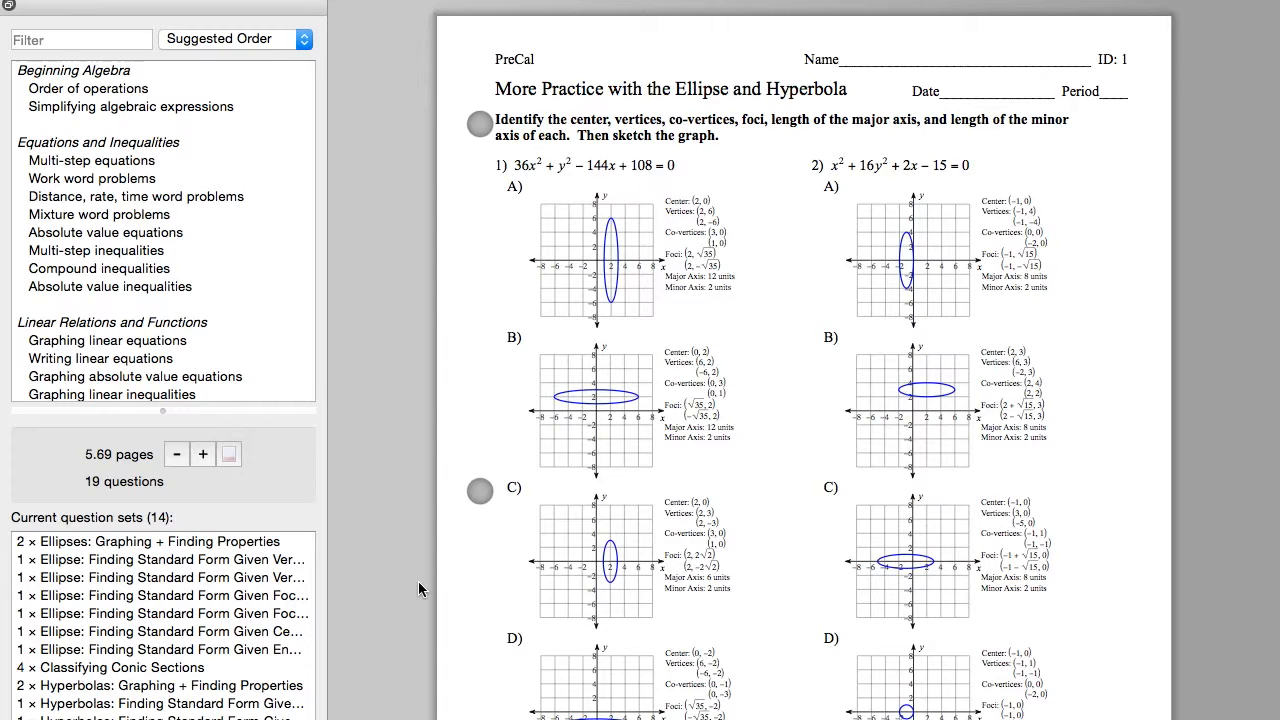
scroll(418, 589, "down", 1)
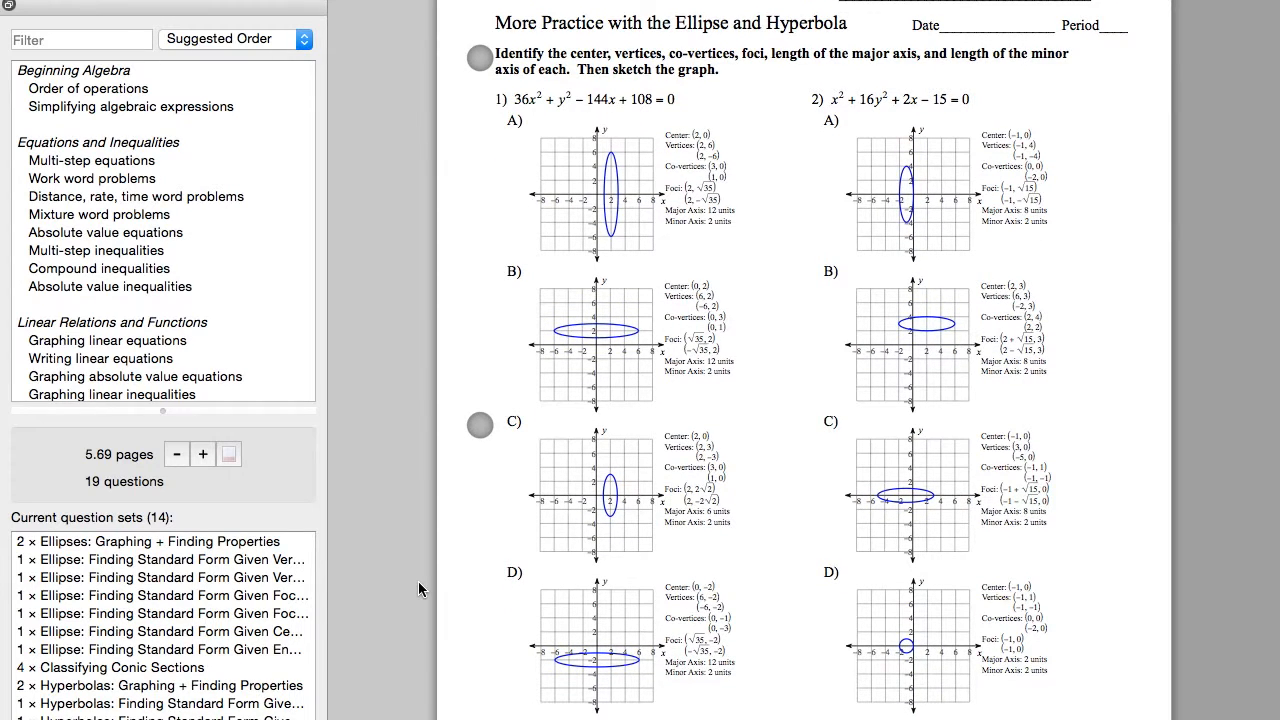
scroll(418, 589, "down", 1)
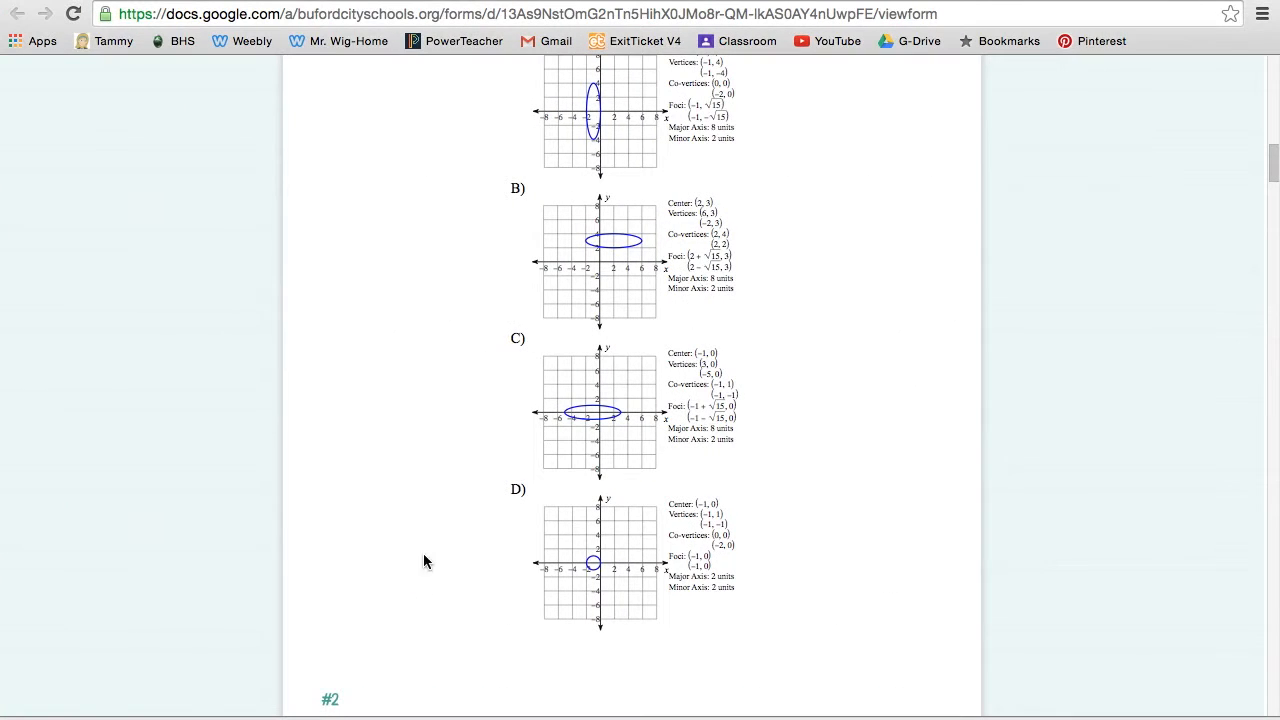
- Return to the live answer form and review its questions from 1 through 19, including the submission section
scroll(520, 220, "up", 5)
scroll(522, 228, "down", 3)
scroll(522, 228, "down", 6)
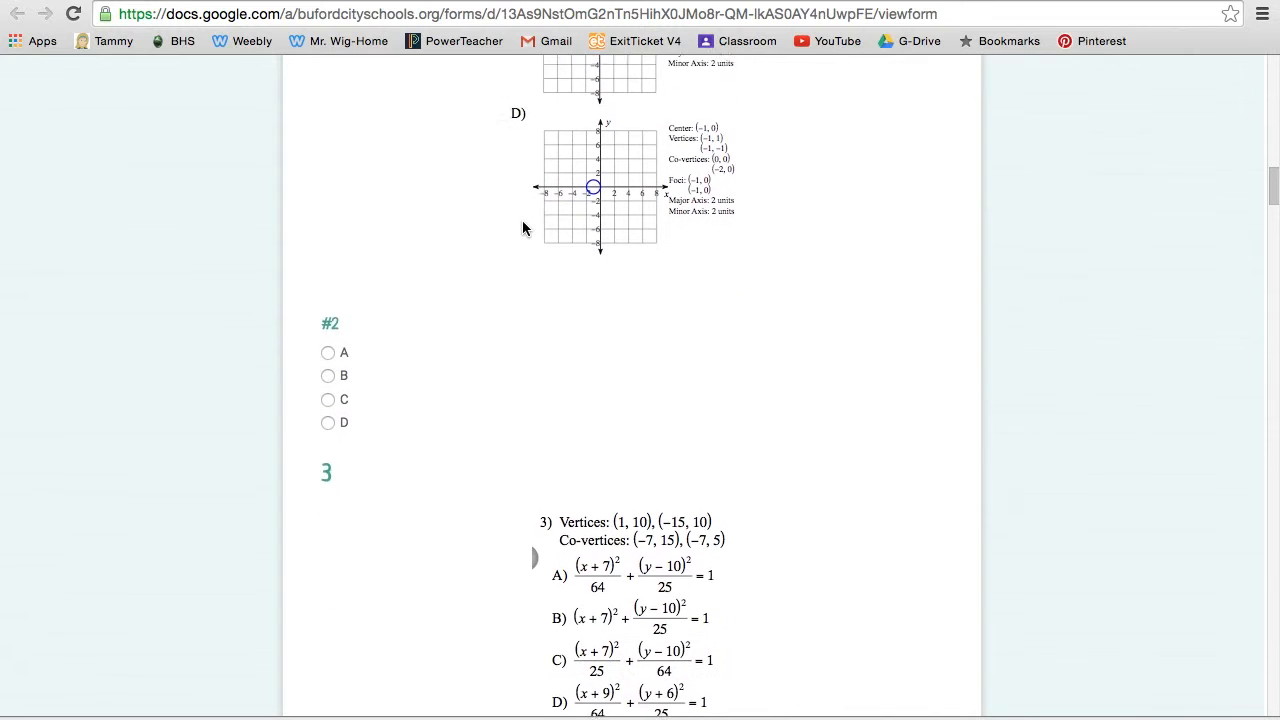
scroll(522, 228, "down", 8)
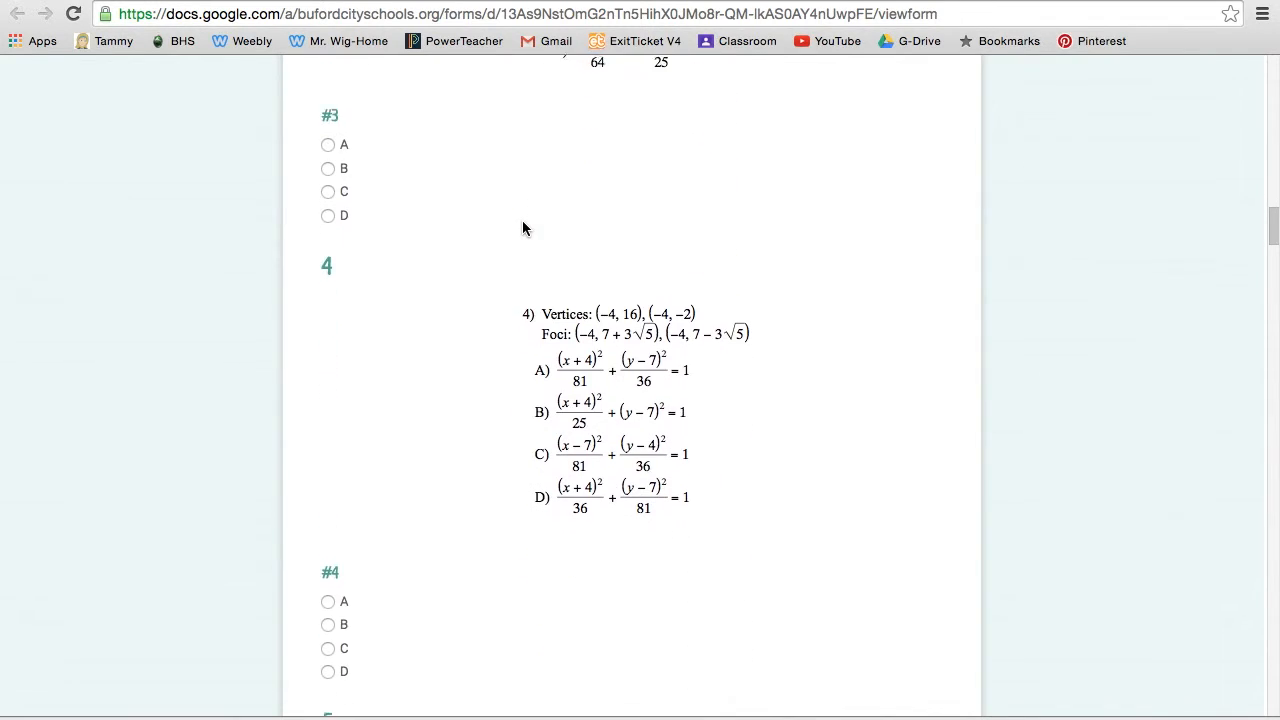
scroll(522, 228, "down", 8)
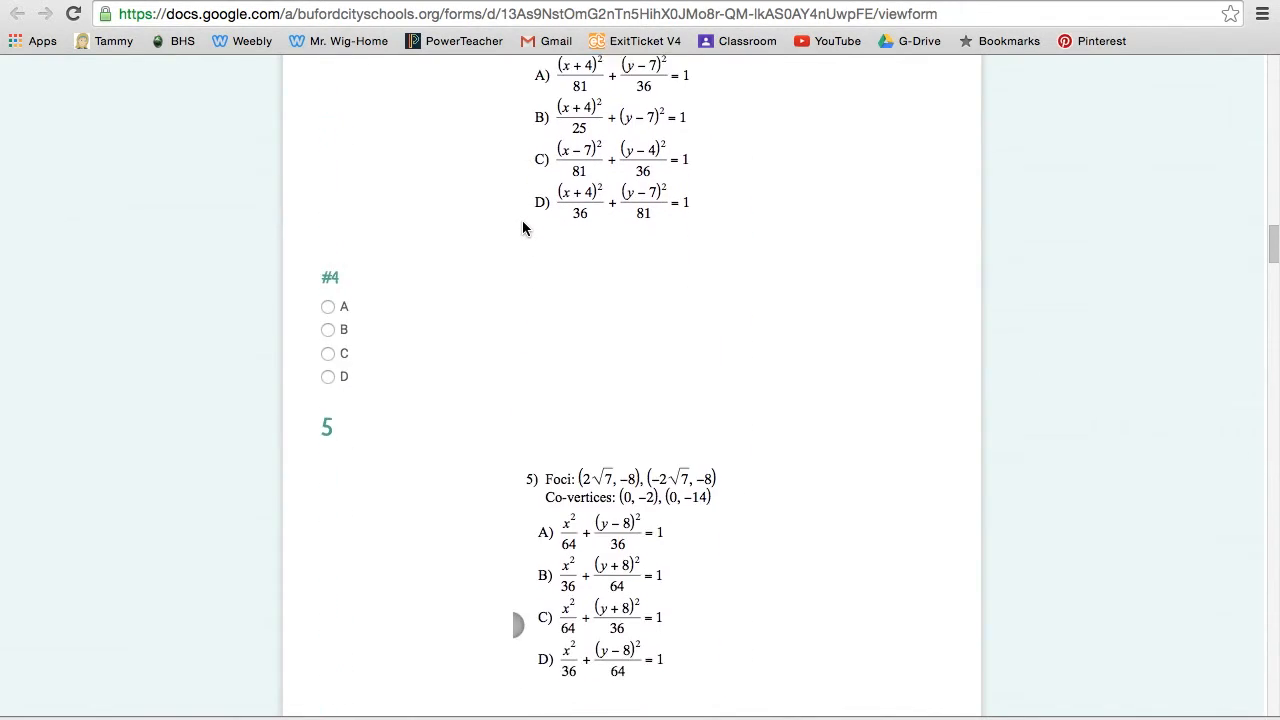
scroll(522, 228, "down", 5)
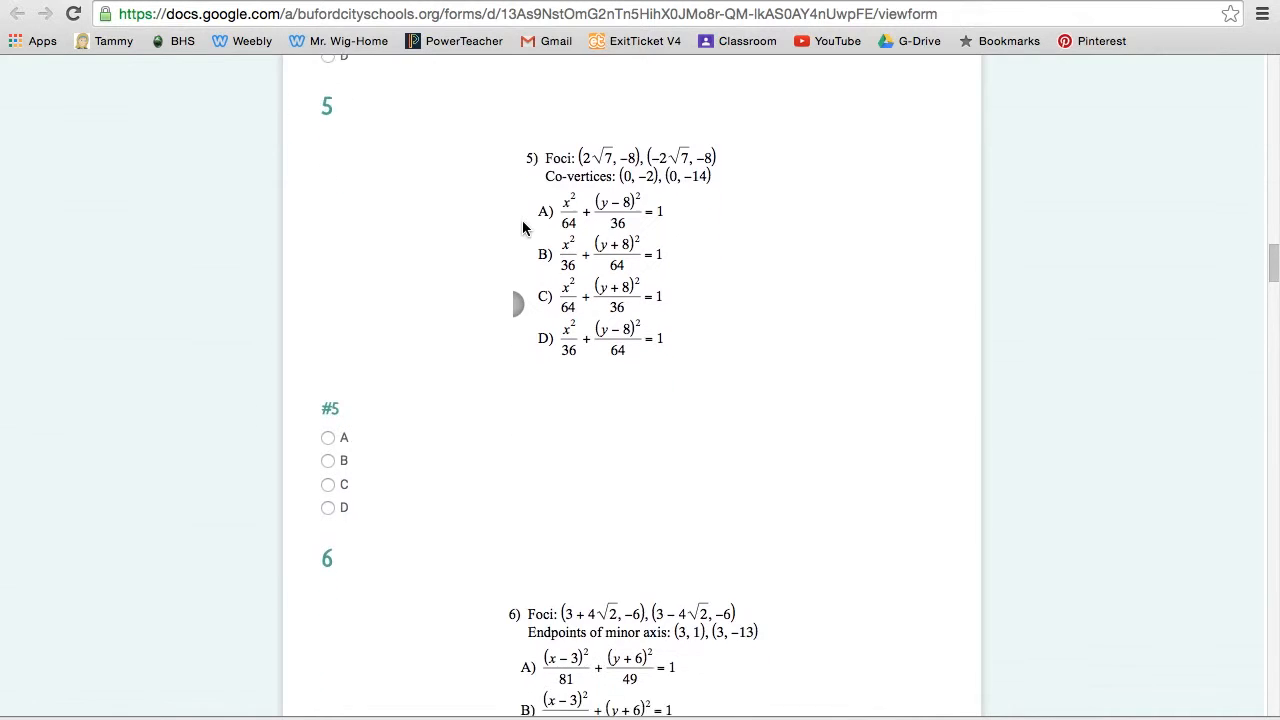
scroll(522, 228, "up", 15)
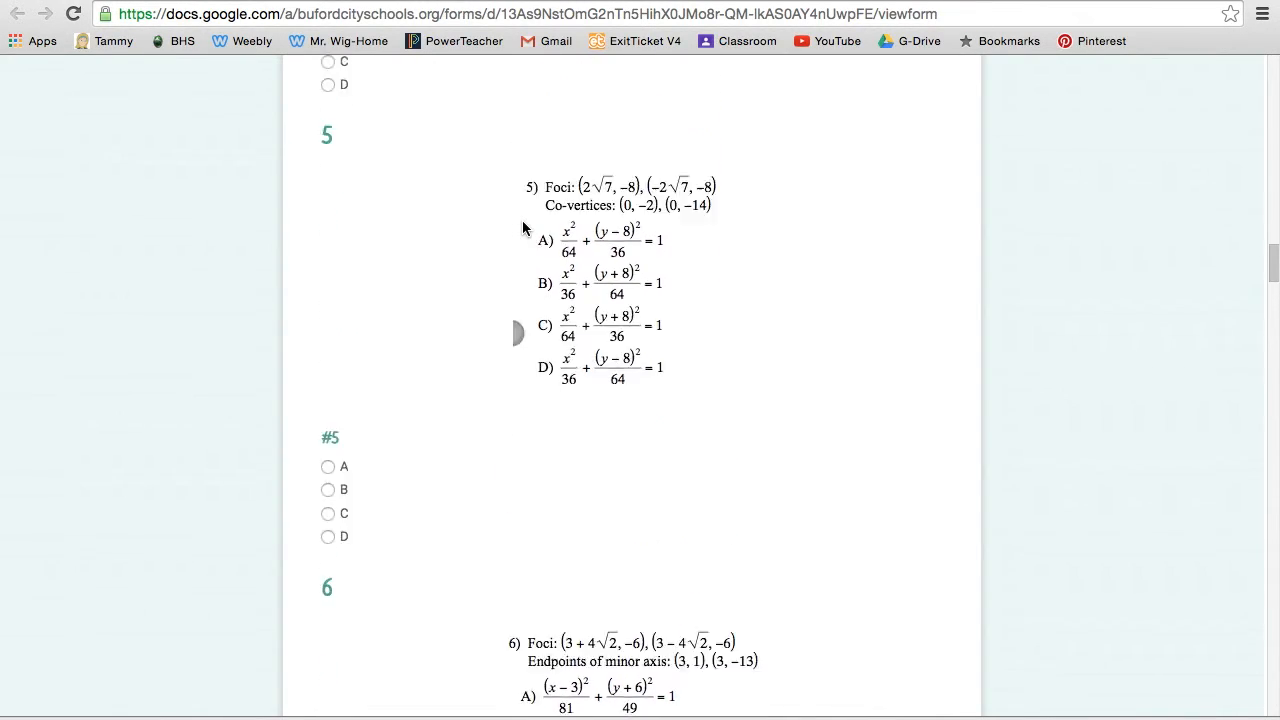
scroll(522, 228, "up", 6)
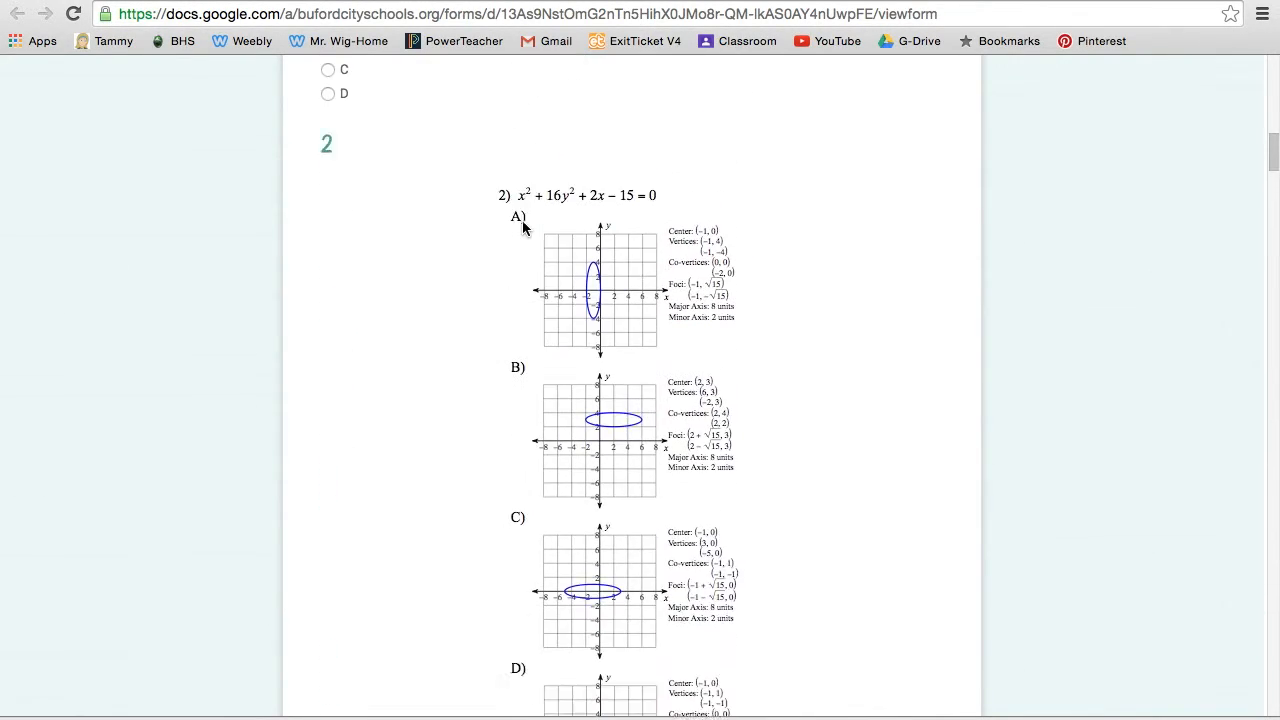
scroll(522, 228, "up", 3)
scroll(522, 228, "up", 4)
scroll(522, 228, "up", 3)
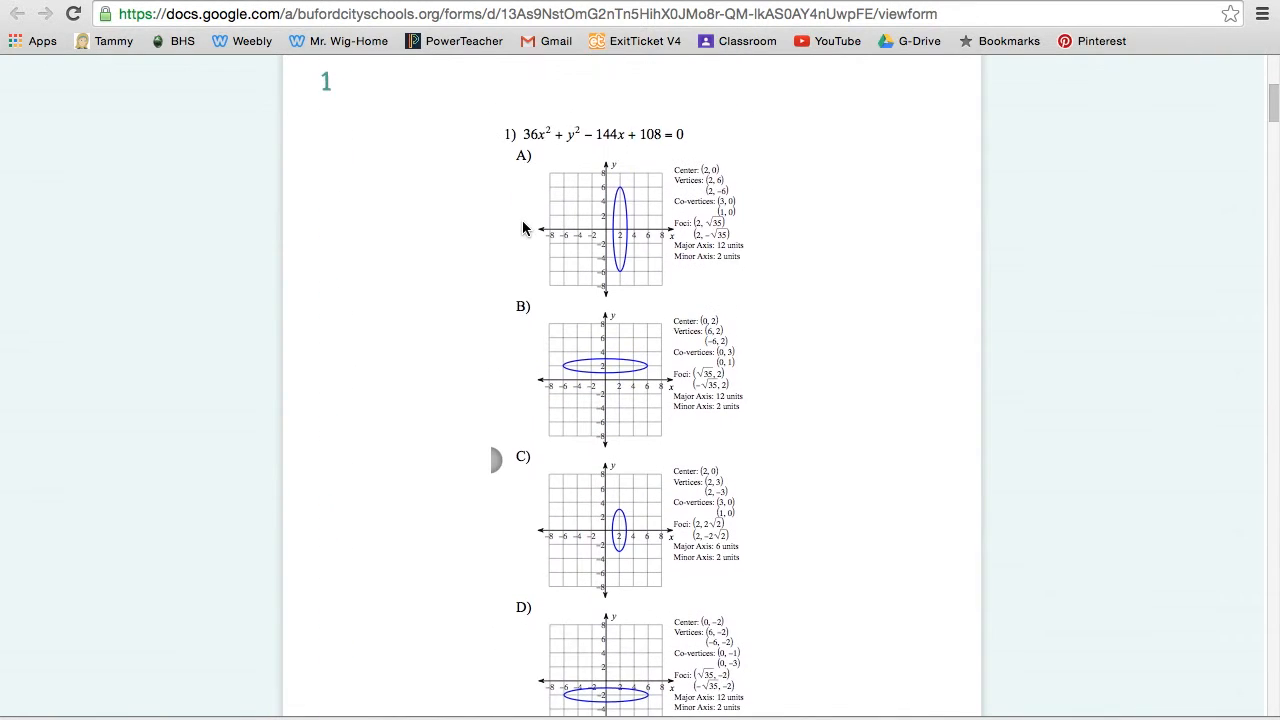
scroll(522, 228, "down", 20)
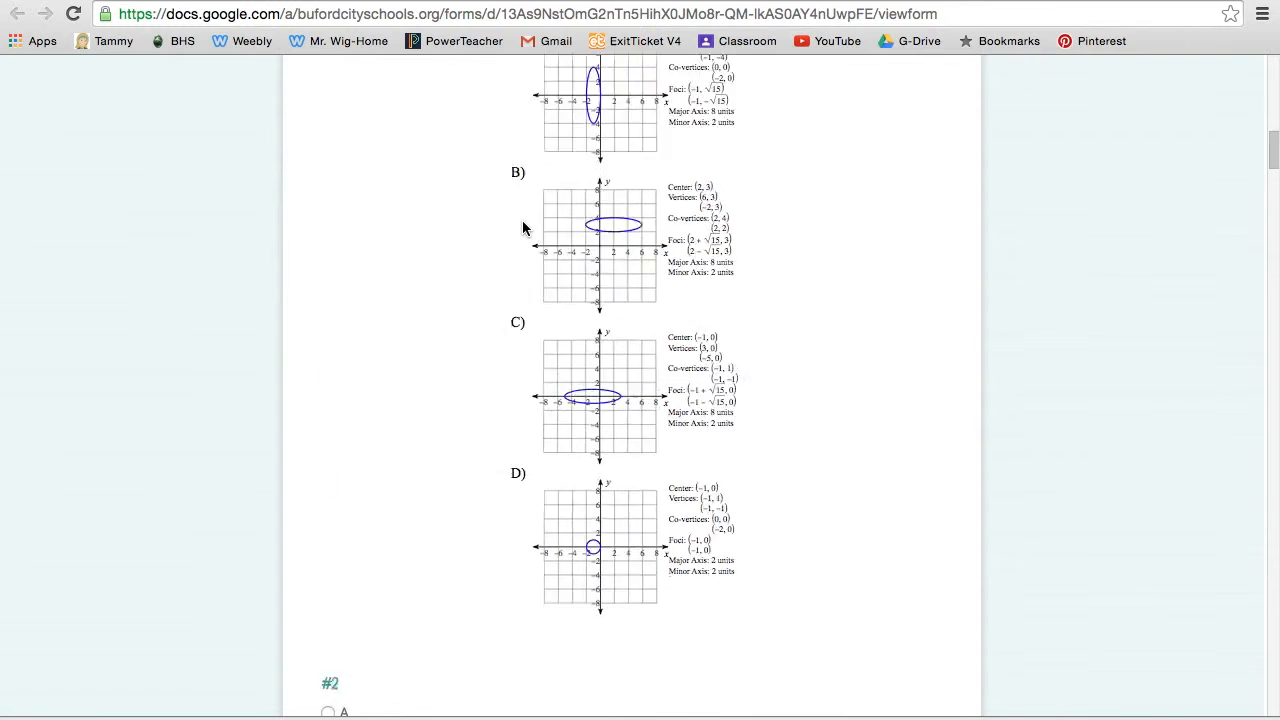
scroll(522, 228, "down", 20)
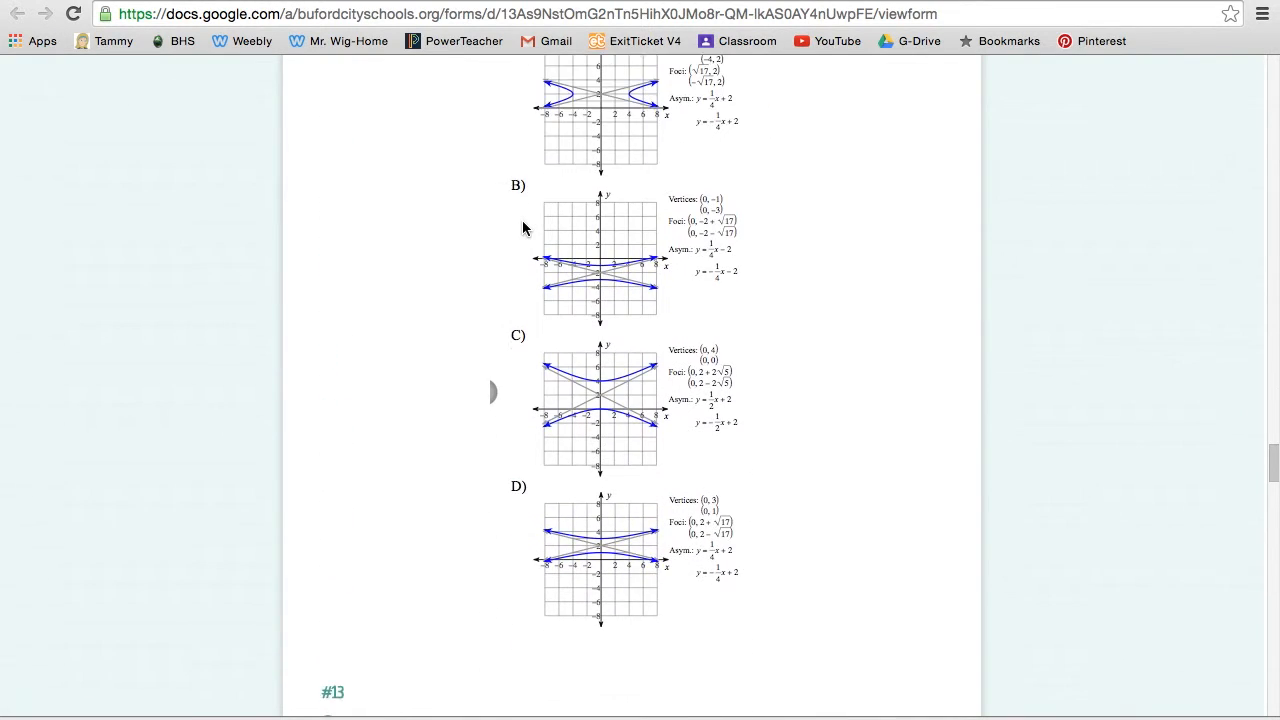
scroll(522, 228, "down", 15)
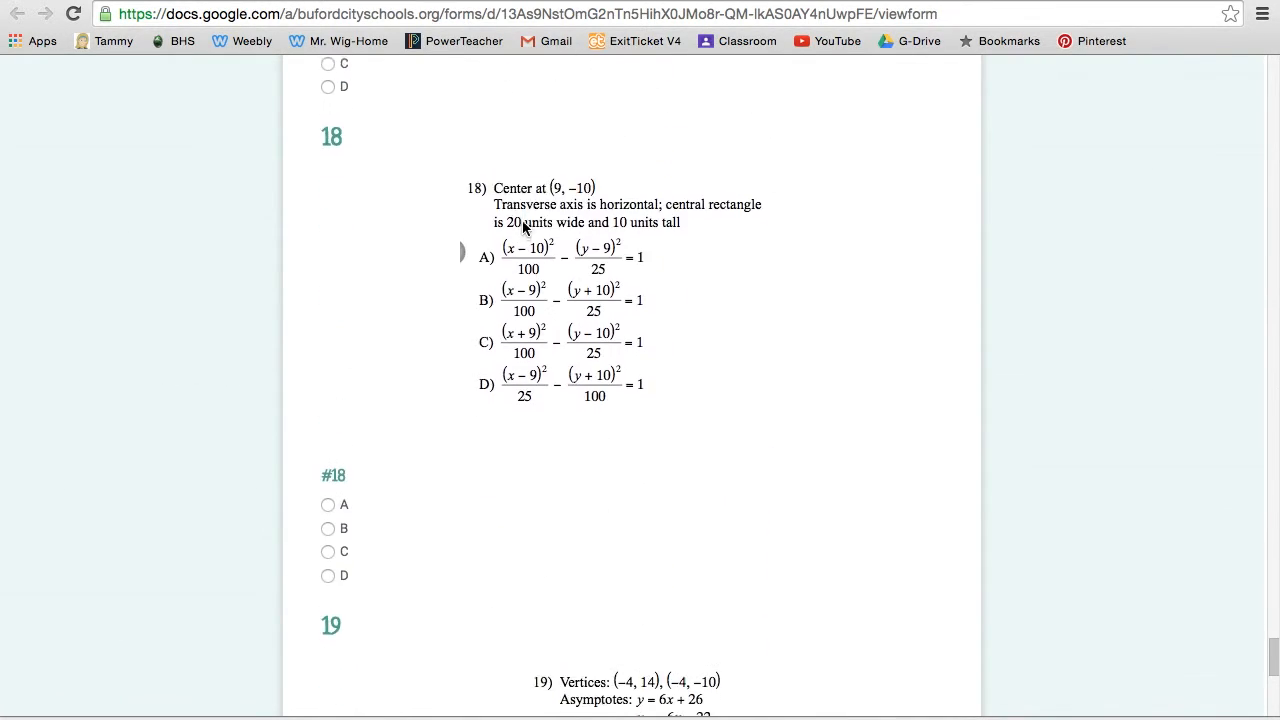
scroll(522, 228, "down", 1)
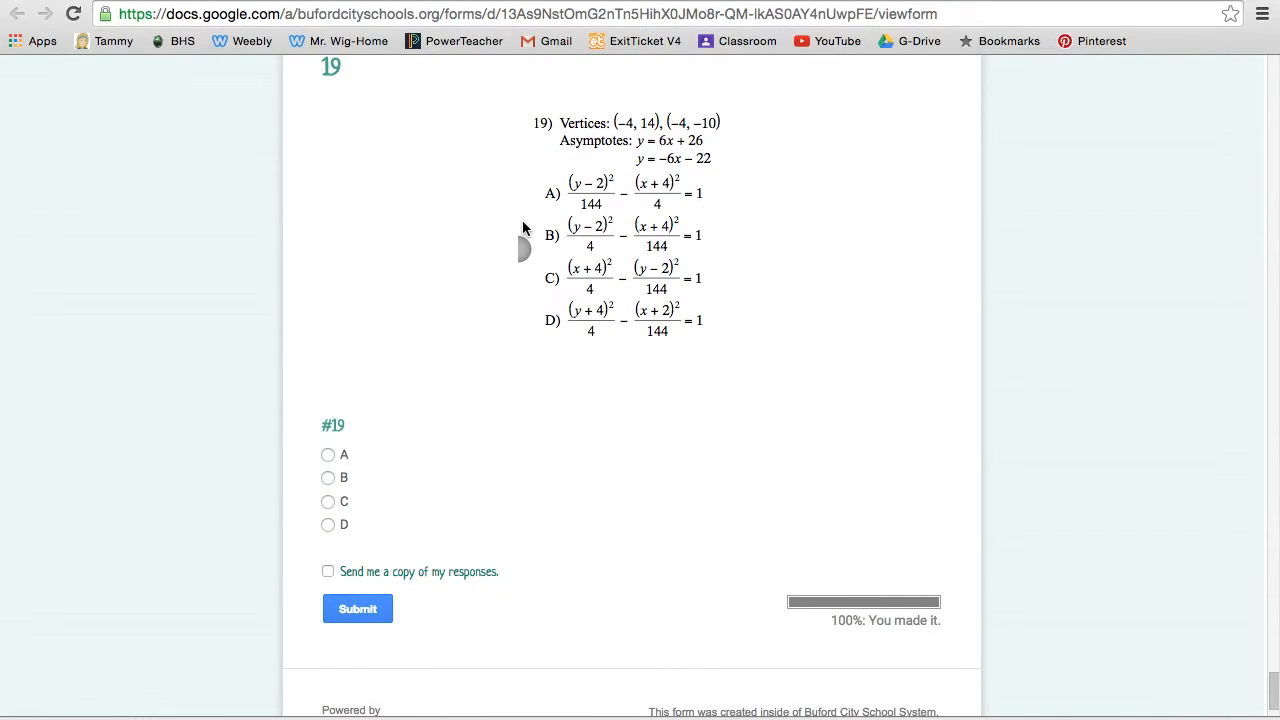
scroll(522, 228, "up", 20)
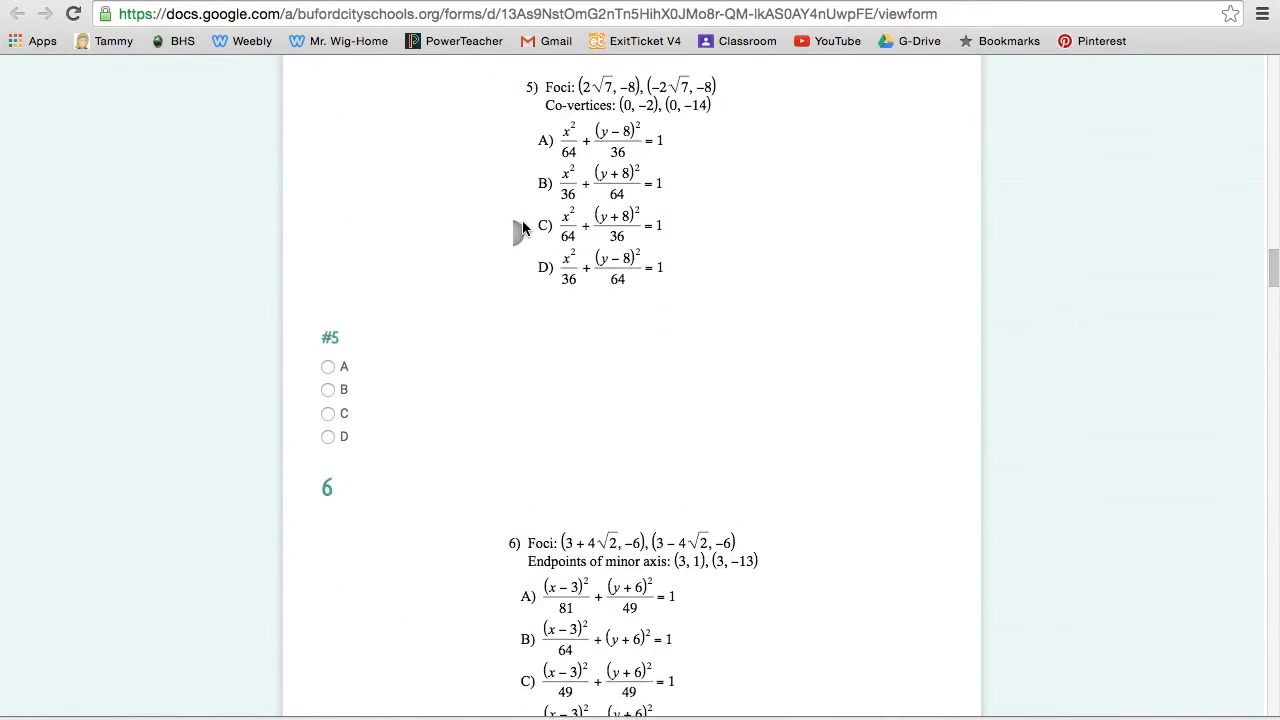
scroll(522, 228, "up", 20)
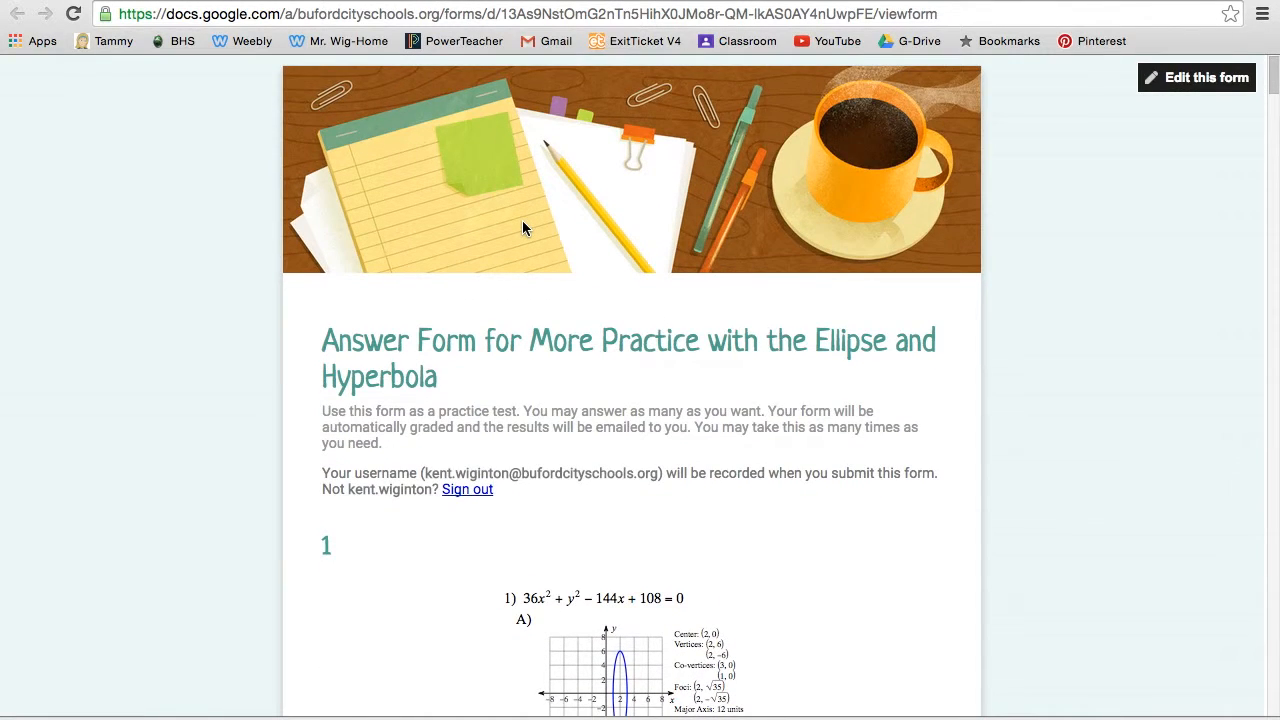
- Recheck question 1 on the live form, and switch to the form's editing view
scroll(522, 228, "down", 10)
scroll(522, 228, "down", 1)
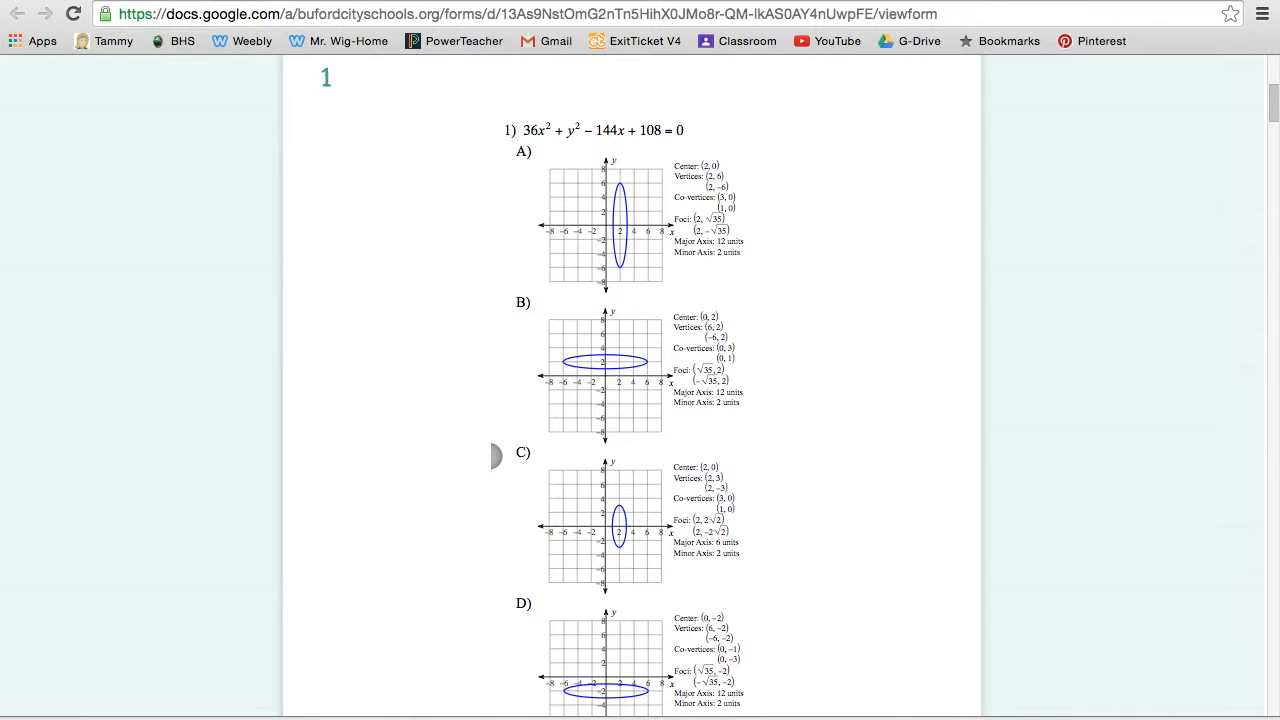
left_click(438, 1)
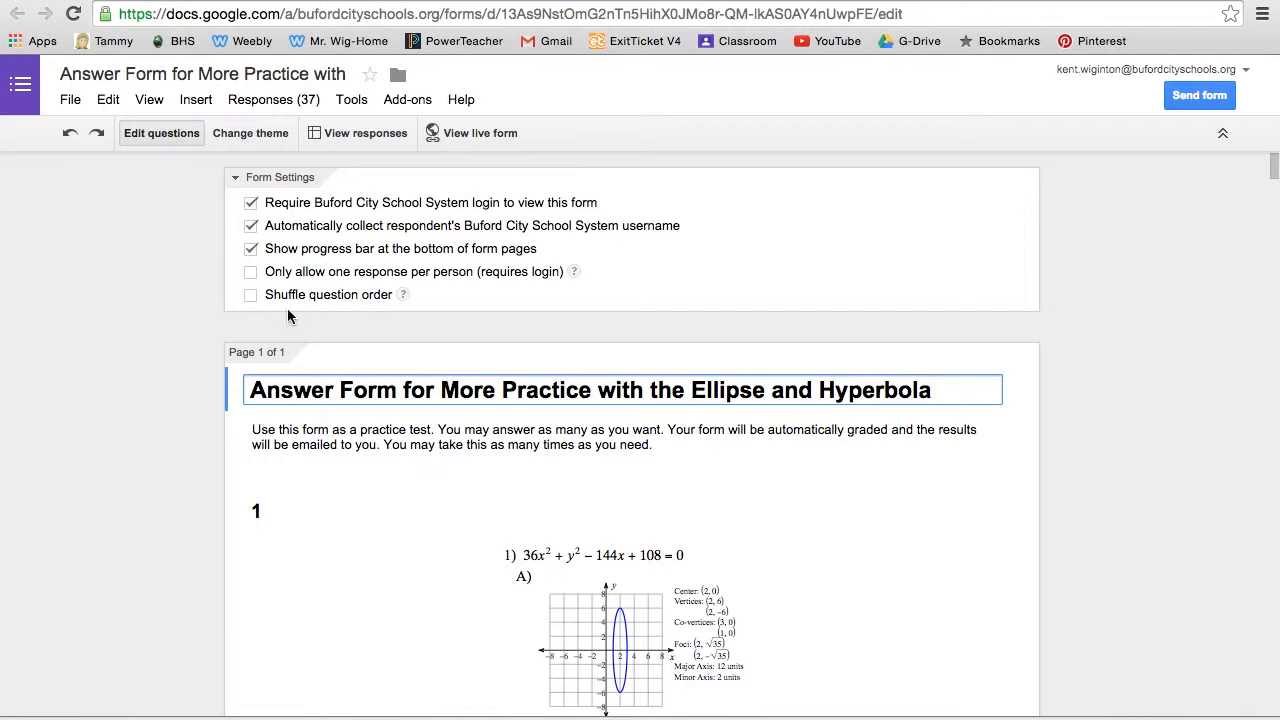
- Insert the Desktop image "Screen Shot 2015-10-07 at 6.58.53 AM" as a new image item below question 19
scroll(344, 376, "down", 1)
scroll(344, 376, "down", 5)
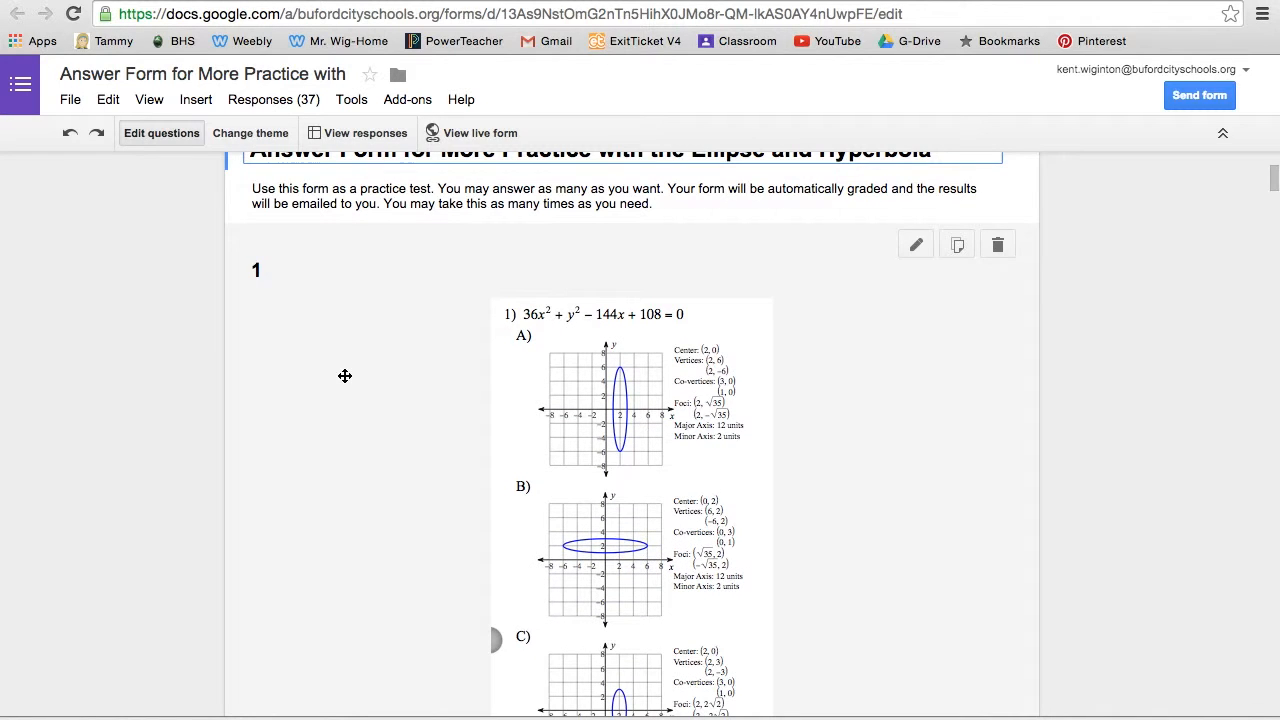
scroll(344, 376, "down", 2)
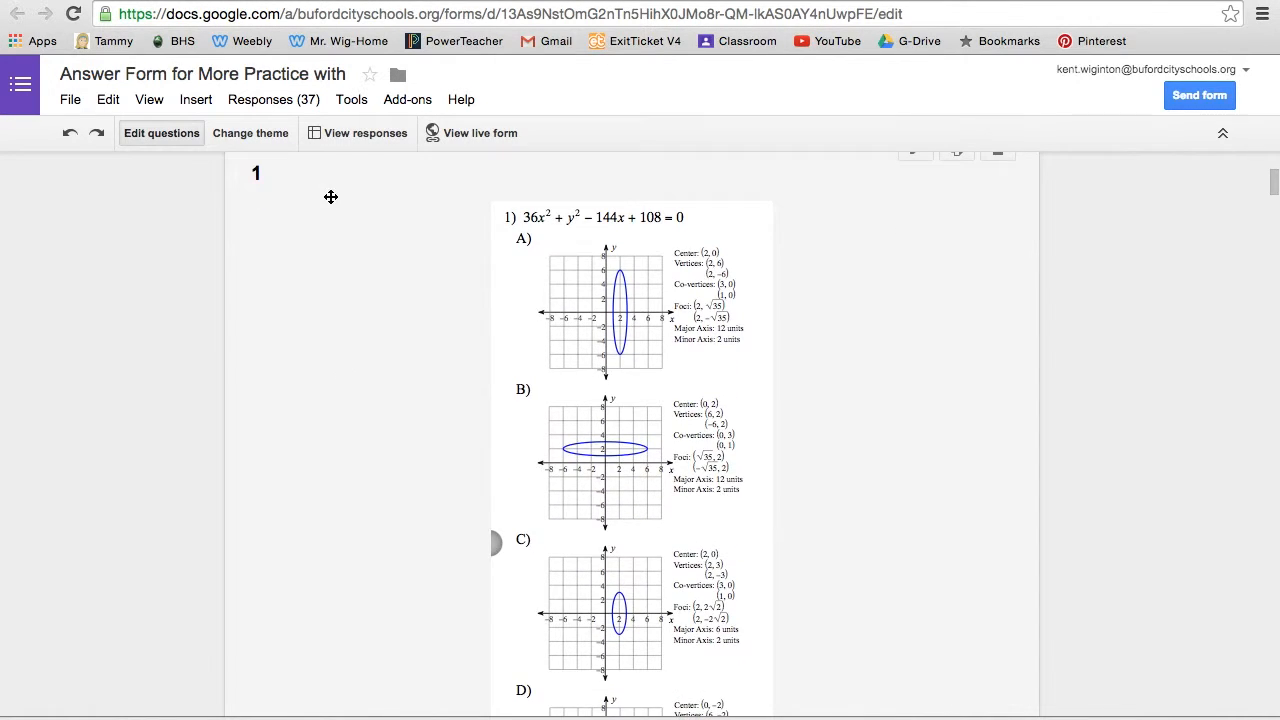
scroll(331, 197, "down", 20)
scroll(331, 197, "down", 20)
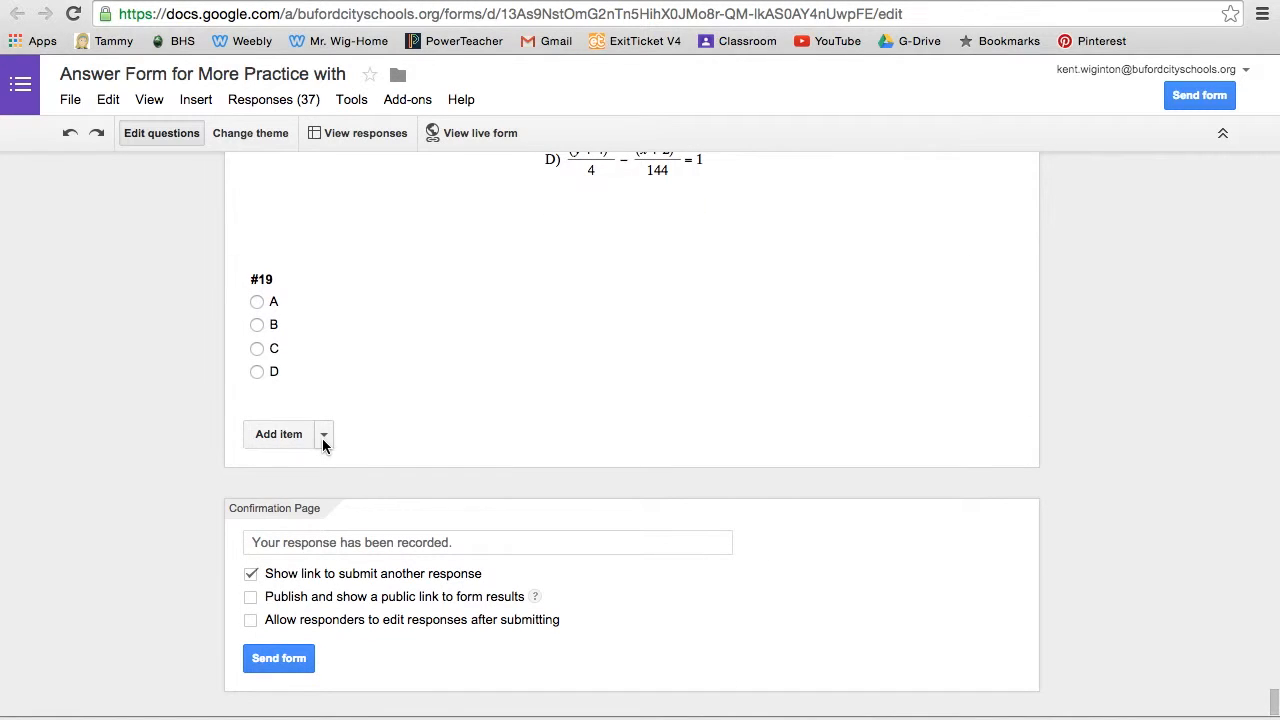
left_click(323, 436)
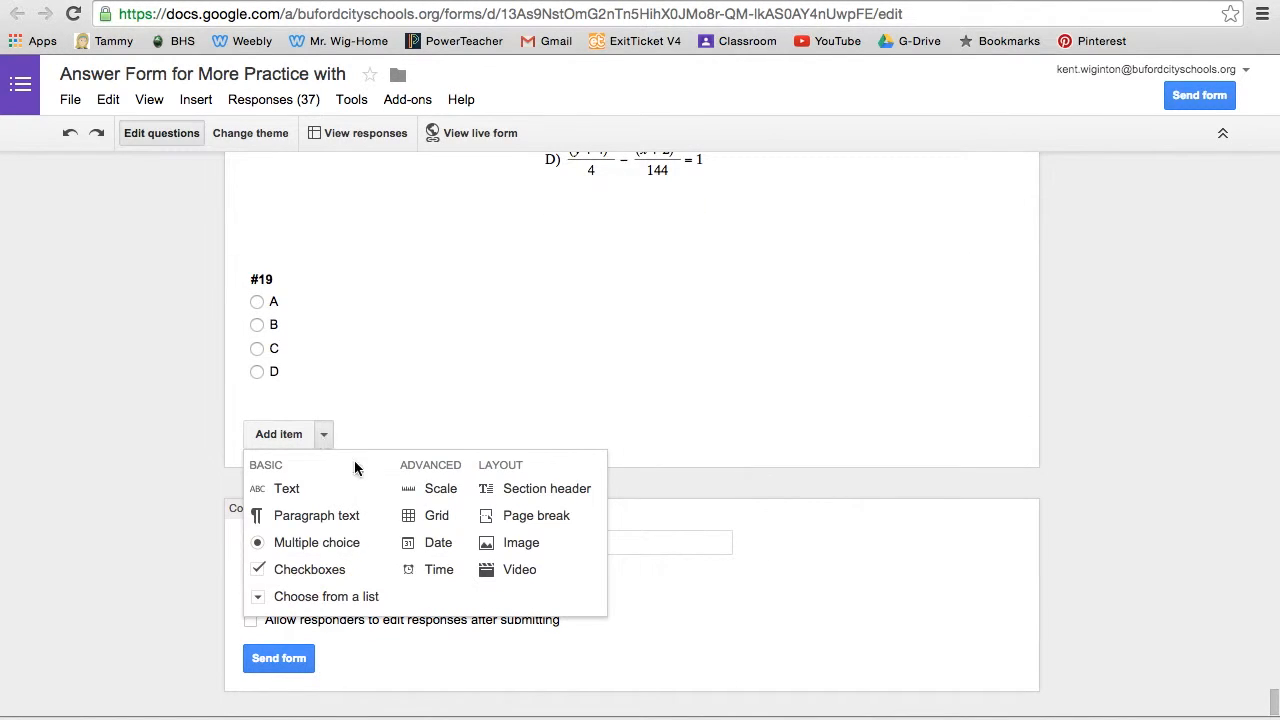
left_click(516, 544)
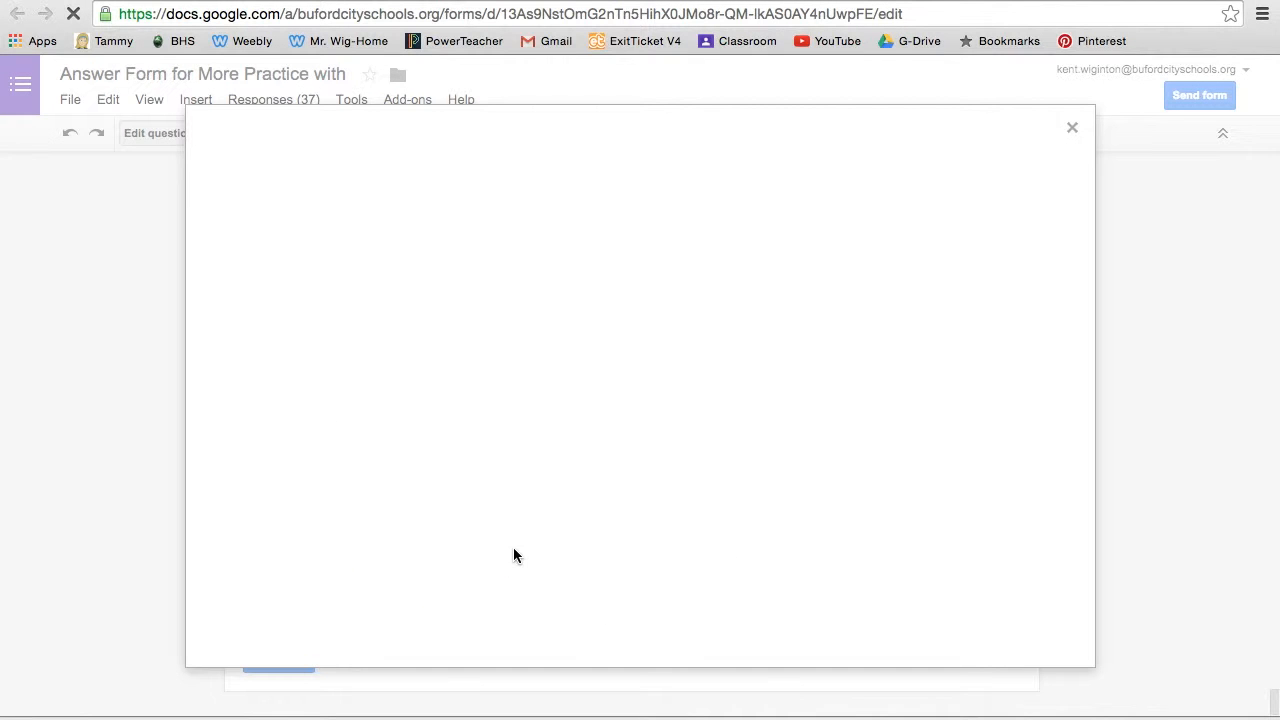
left_click(603, 441)
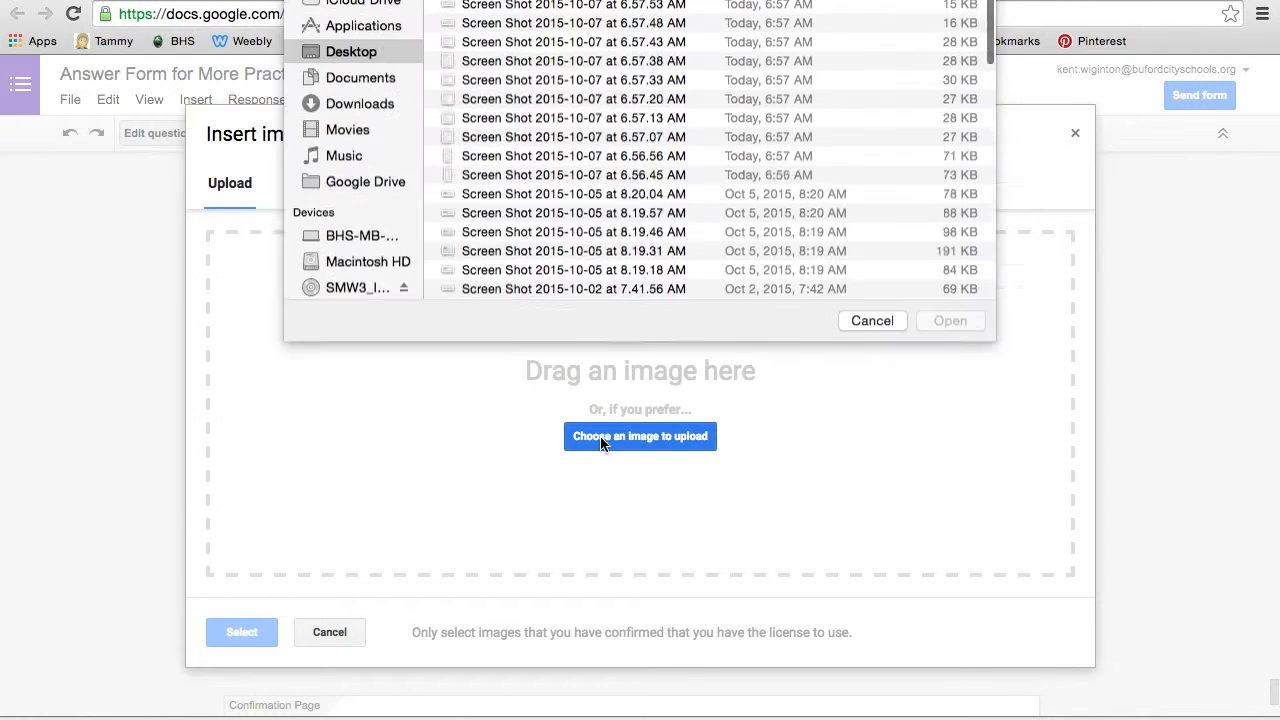
scroll(586, 337, "down", 15)
scroll(578, 346, "up", 10)
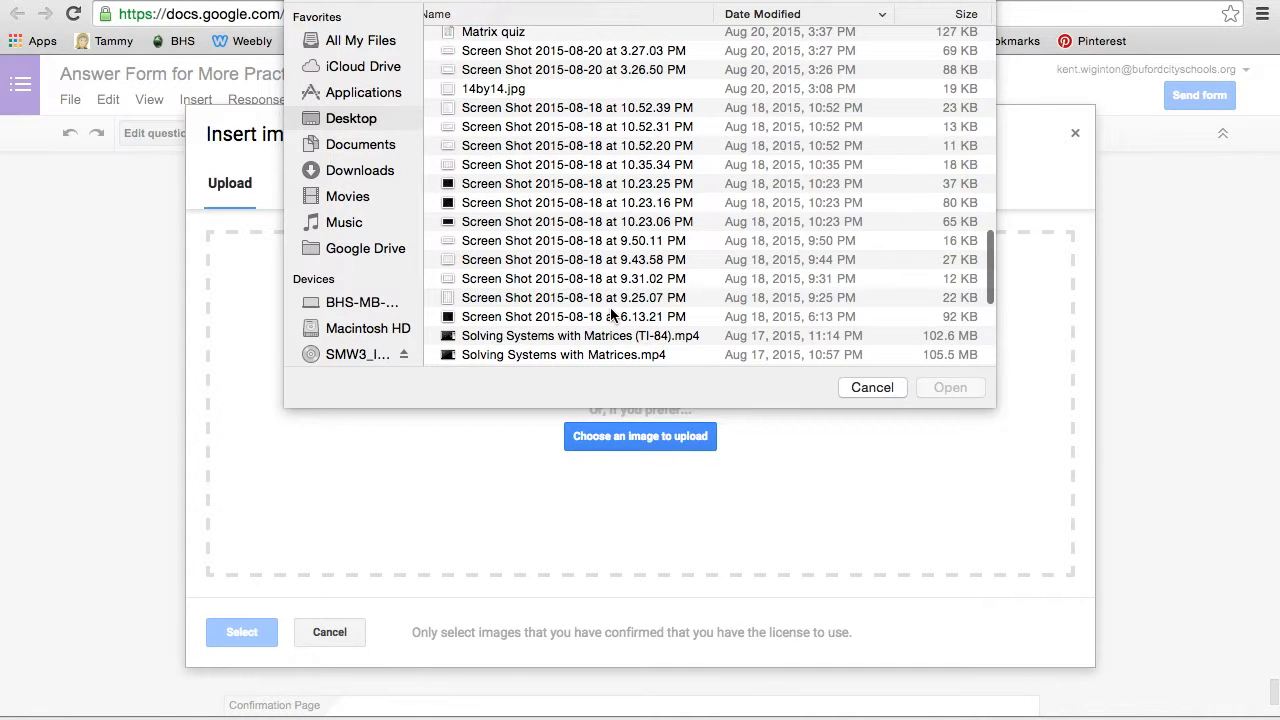
scroll(548, 318, "up", 10)
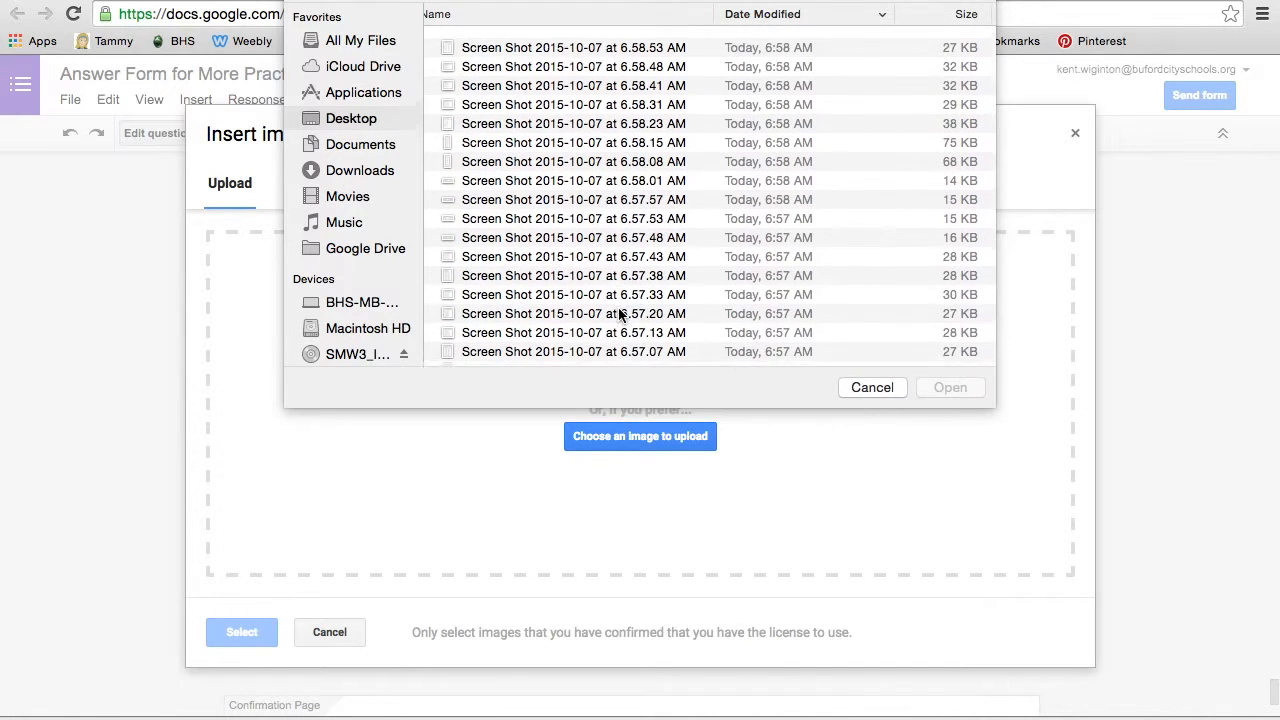
left_click(575, 33)
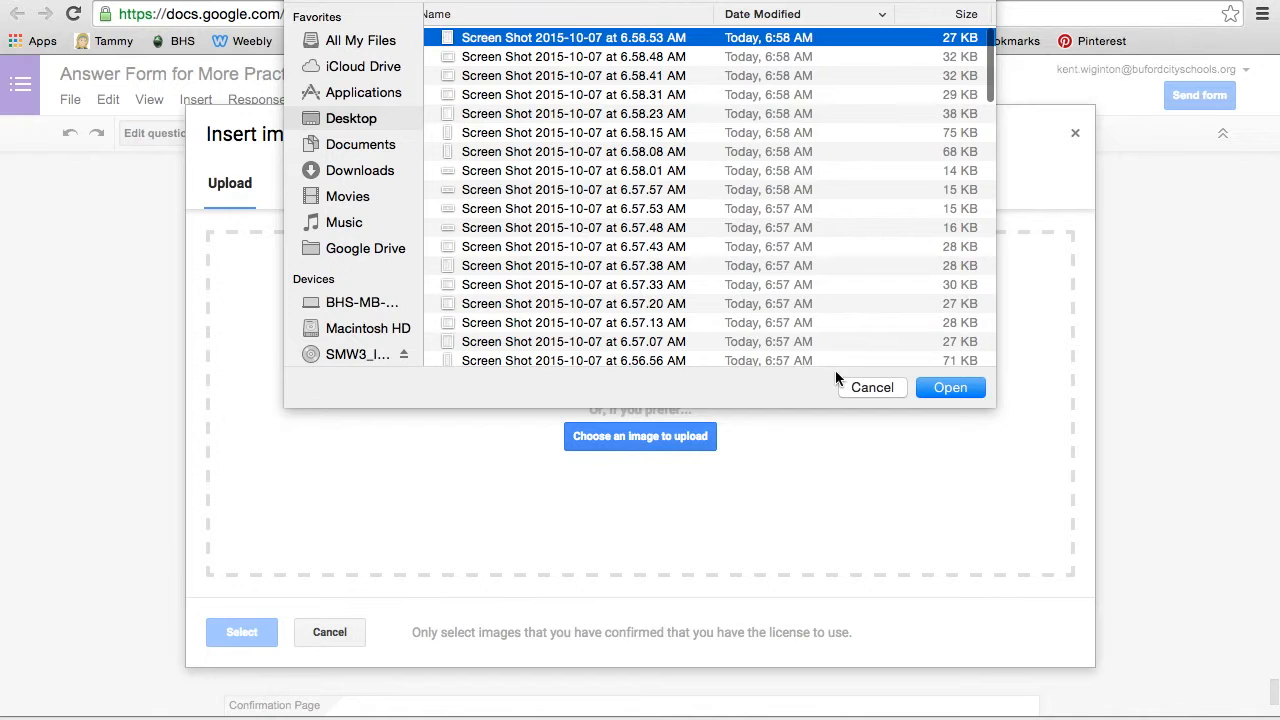
left_click(946, 387)
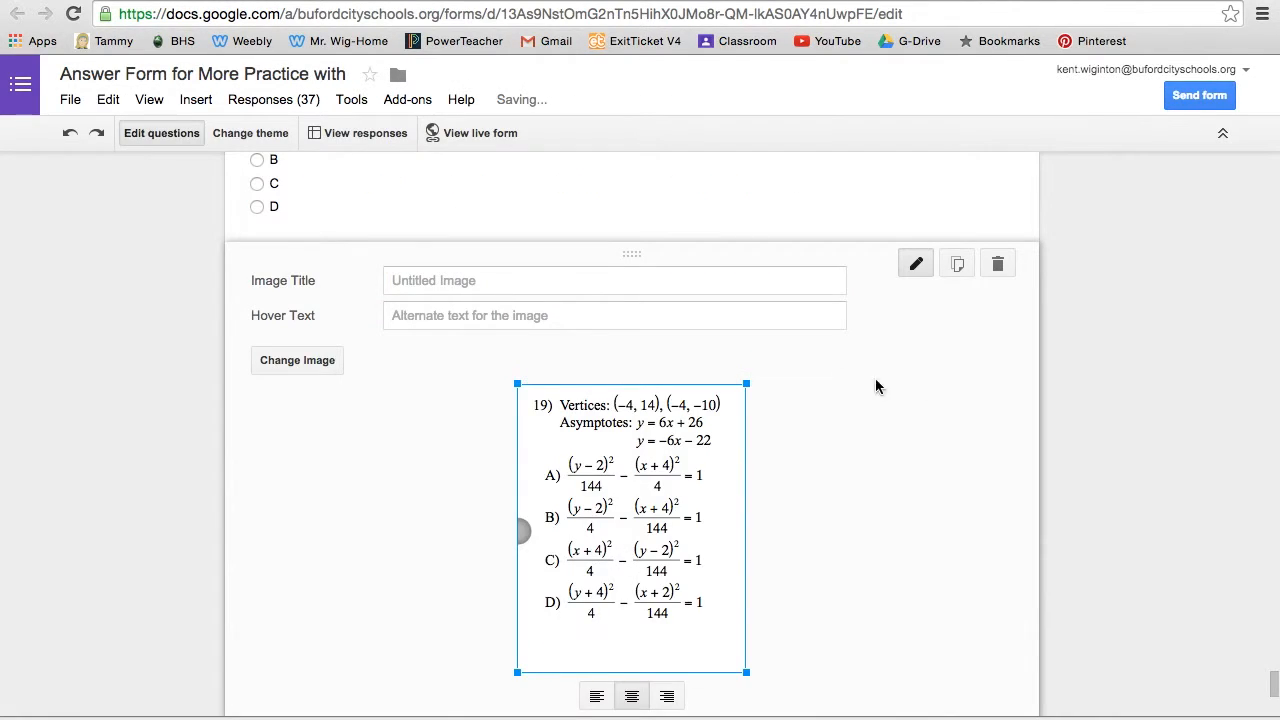
- Finish the new image item without a title, and add a multiple-choice question beneath it
scroll(754, 451, "down", 3)
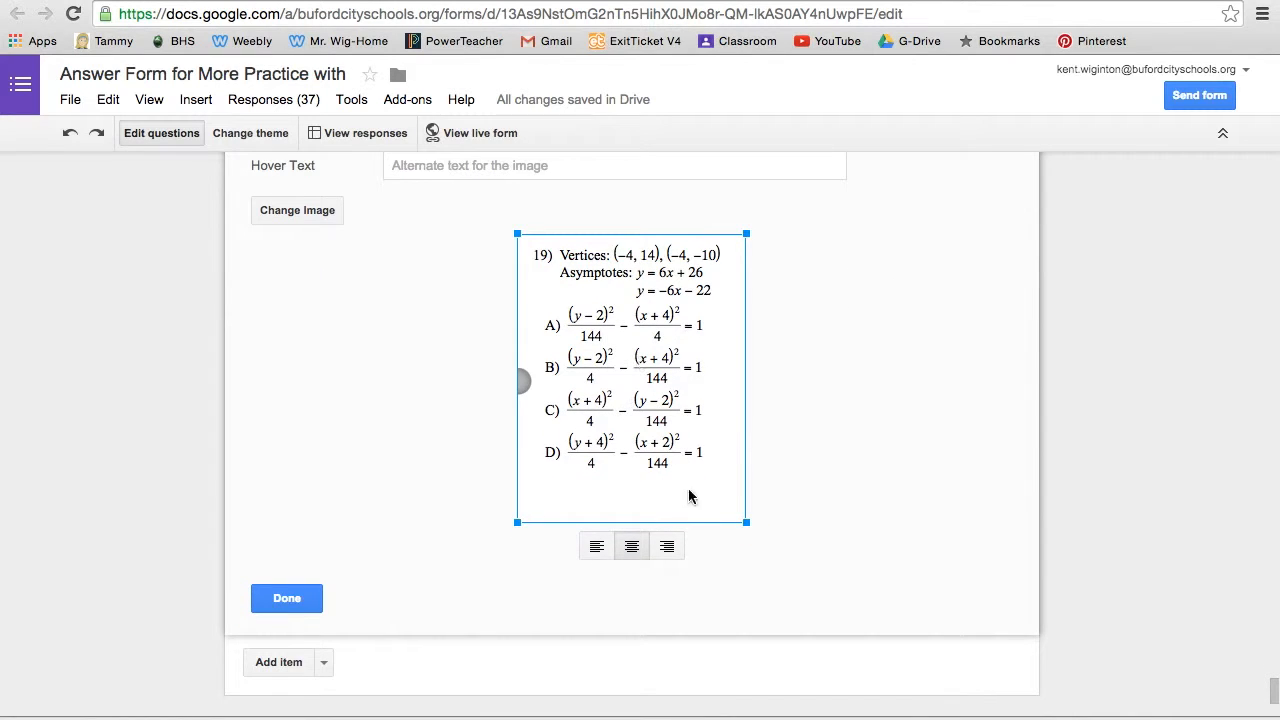
left_click(320, 600)
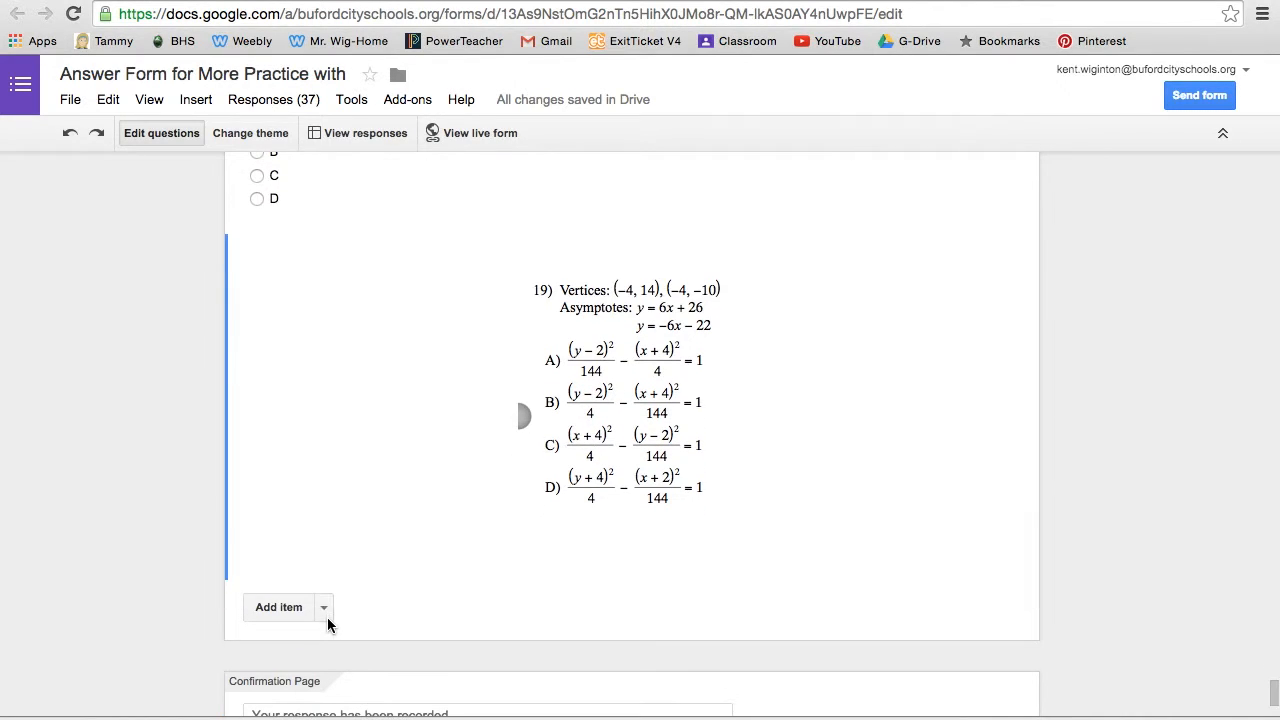
left_click(324, 608)
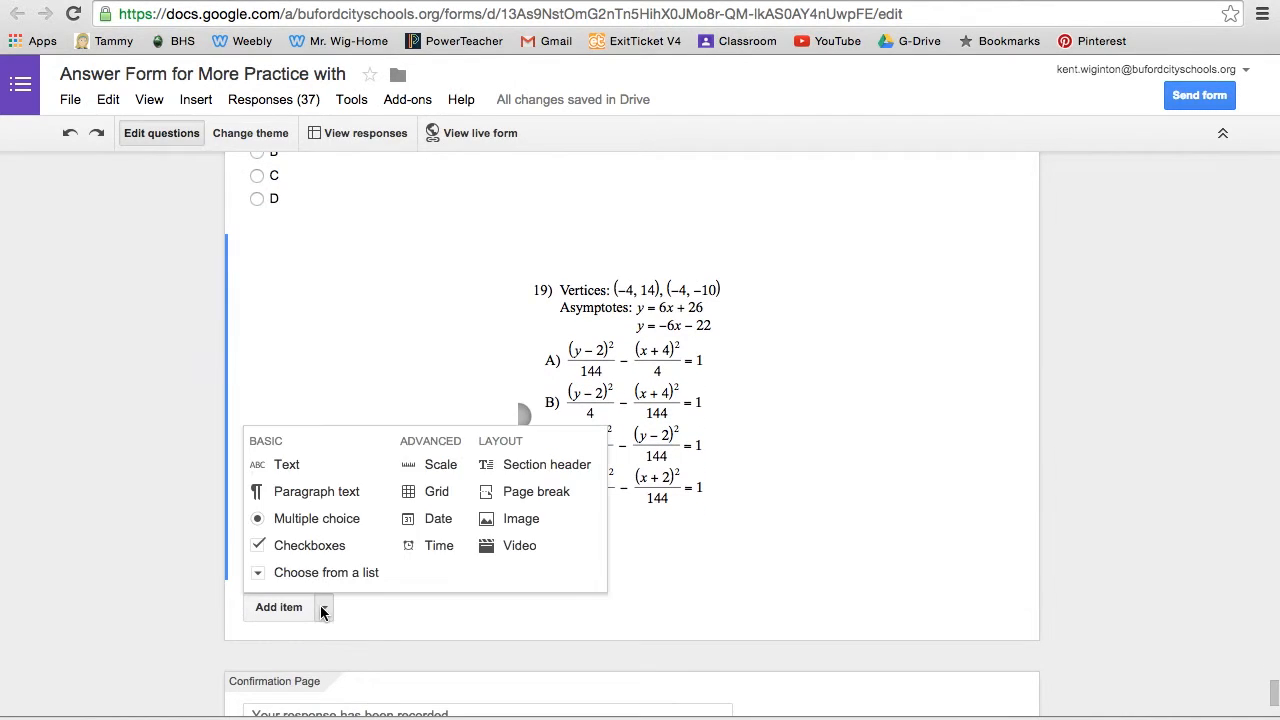
left_click(333, 532)
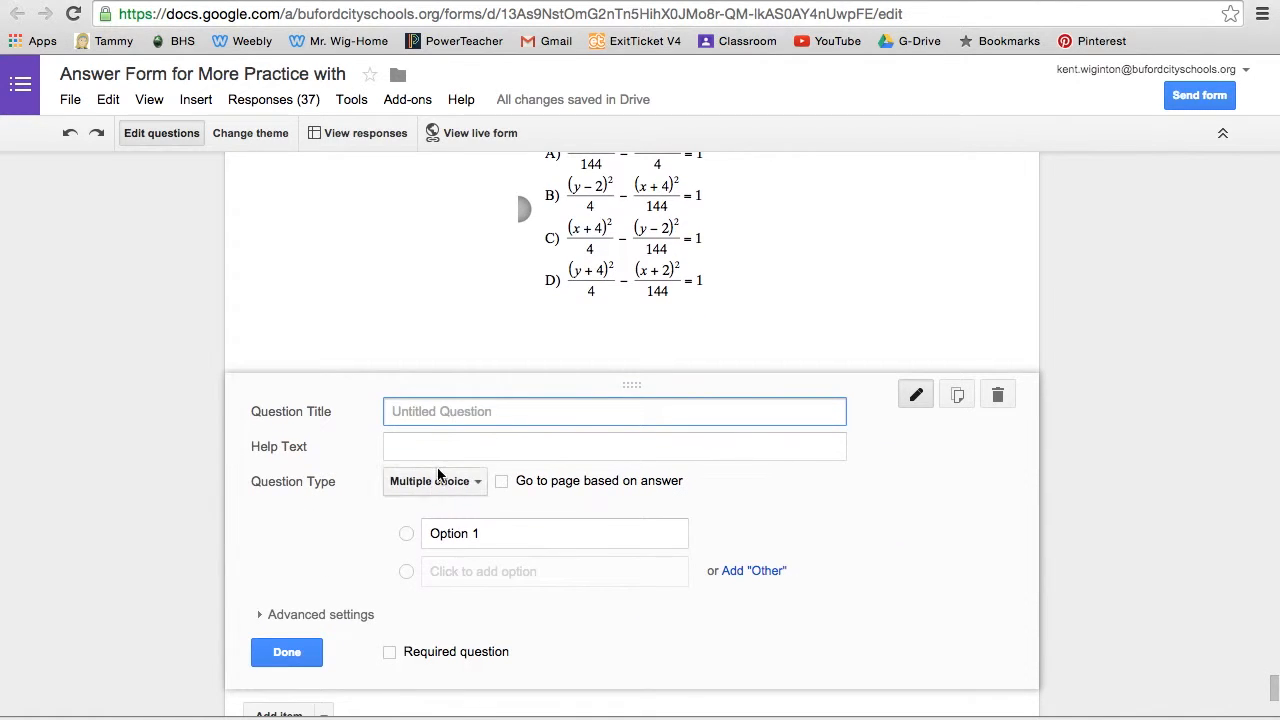
- Delete the extra problem 19 image and the blank multiple-choice question at the end of the form
scroll(442, 597, "up", 3)
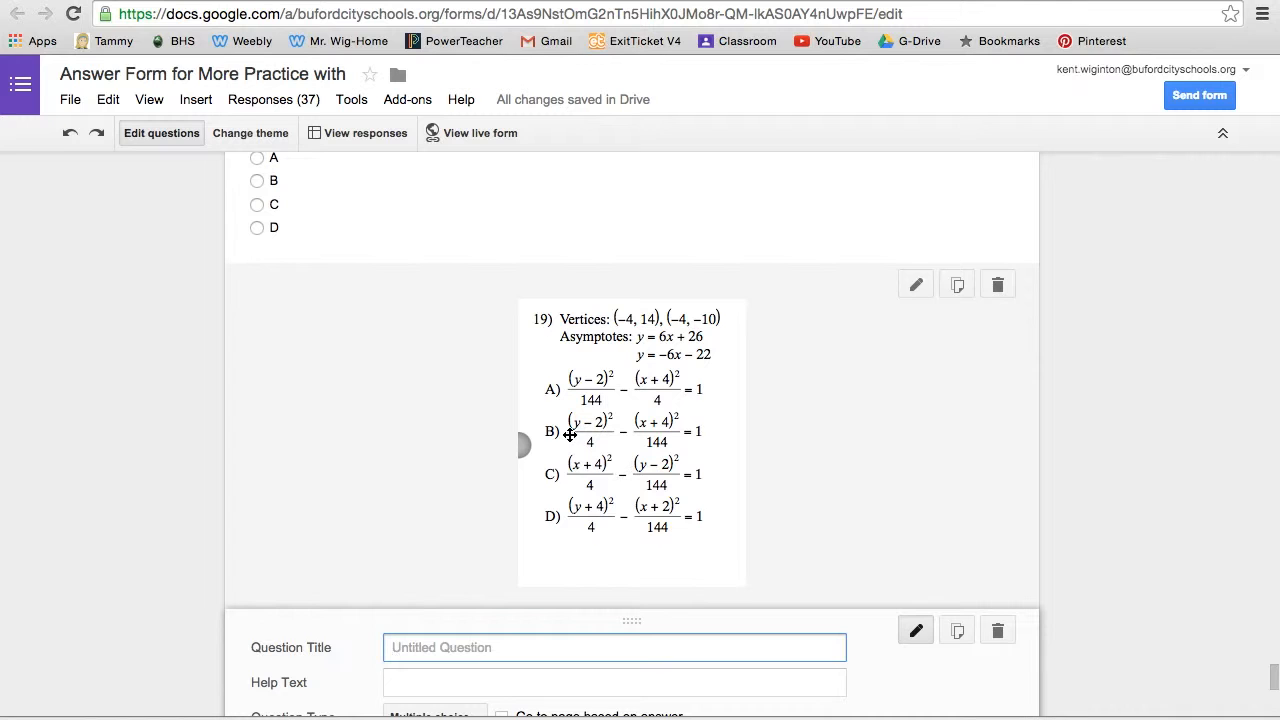
left_click(998, 286)
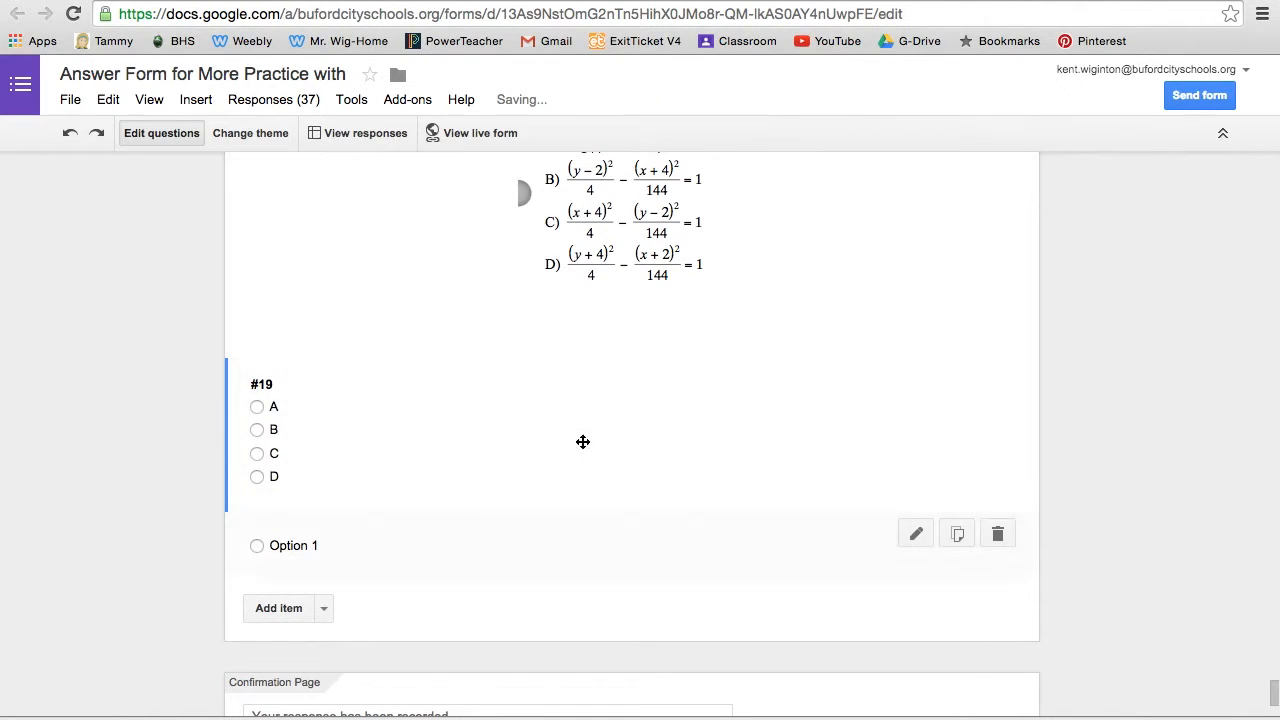
left_click(998, 535)
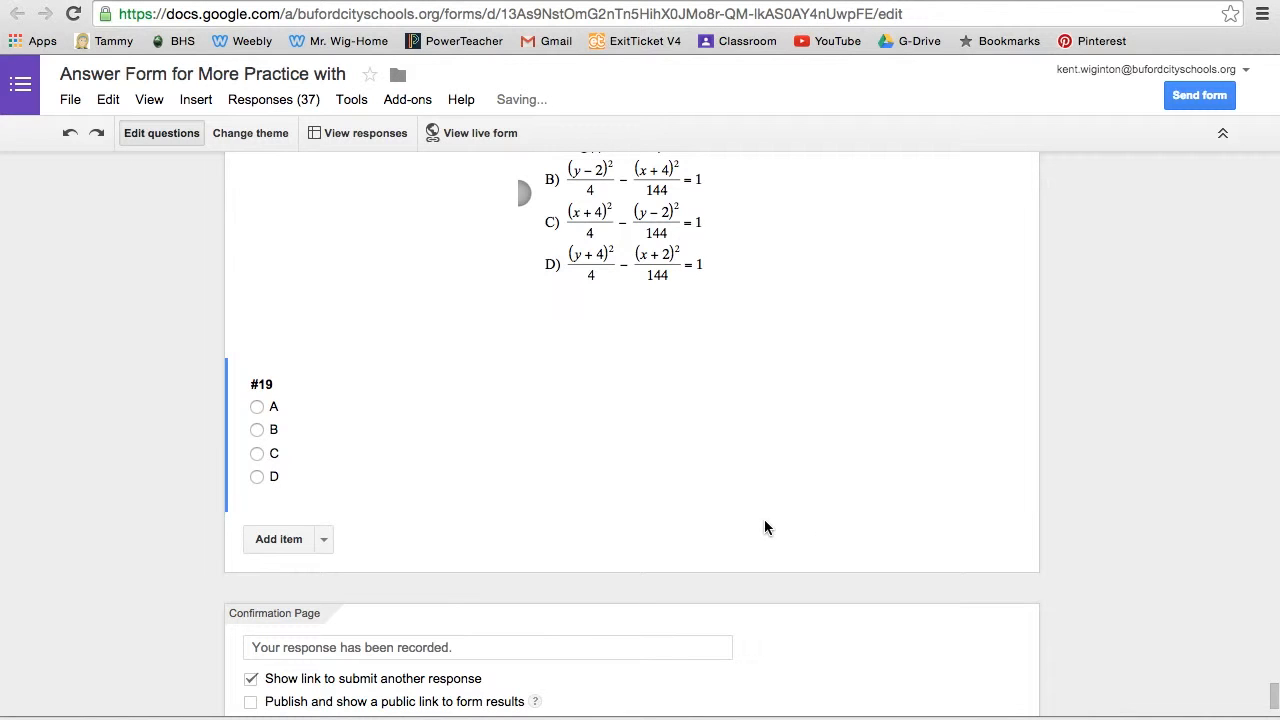
- Check the form's last questions, including how question 19 combines a number heading, pictured problem and A–D choices
scroll(766, 520, "up", 6)
scroll(790, 568, "up", 2)
scroll(790, 570, "down", 7)
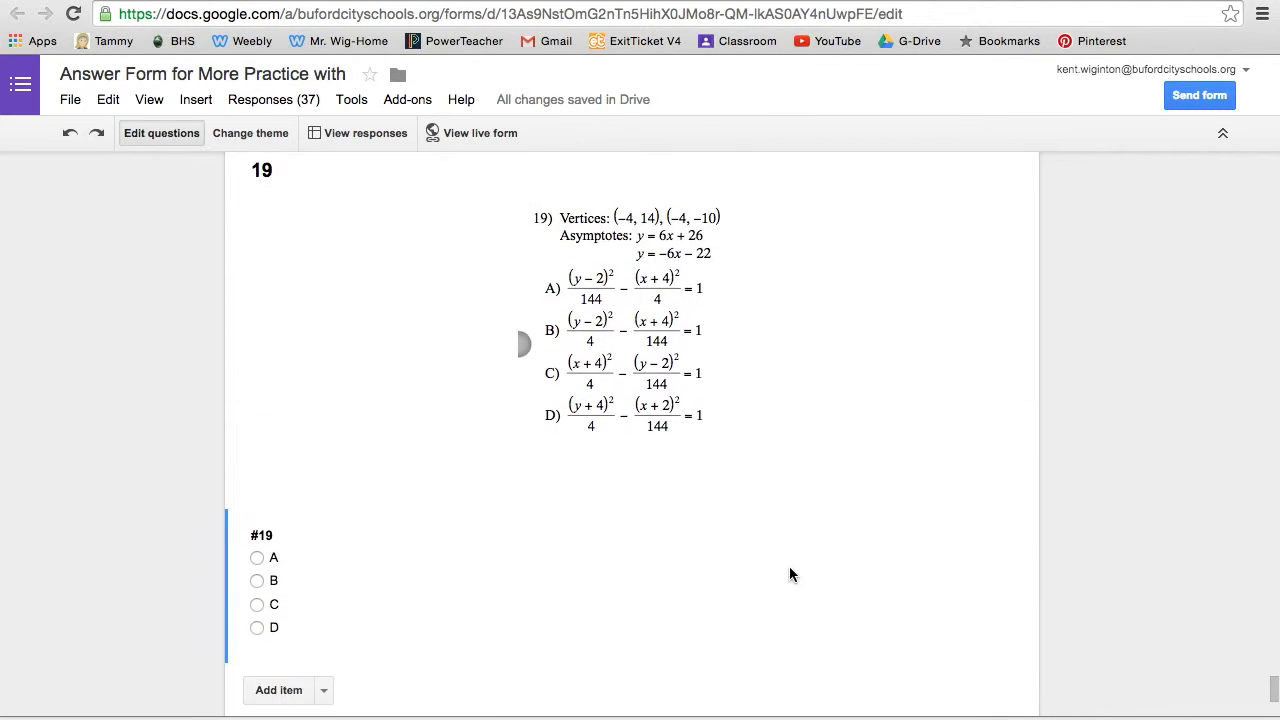
scroll(790, 570, "up", 8)
scroll(790, 568, "up", 9)
scroll(790, 568, "down", 12)
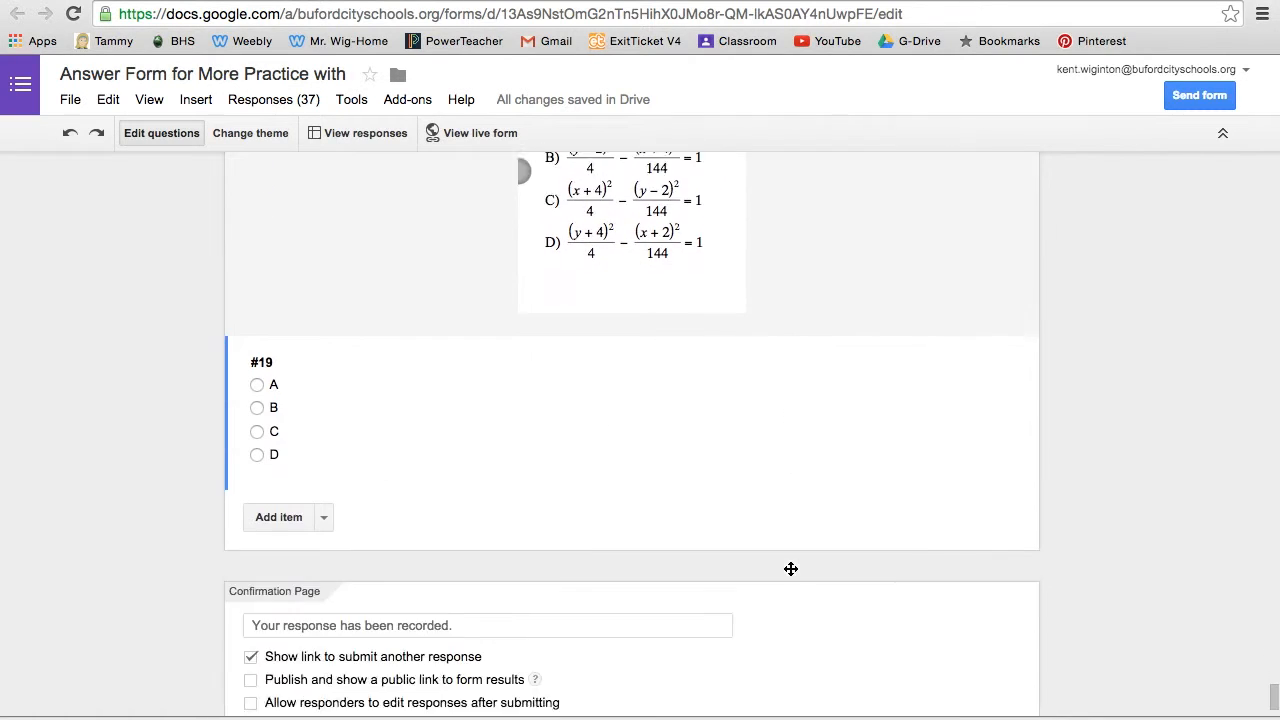
scroll(790, 568, "up", 5)
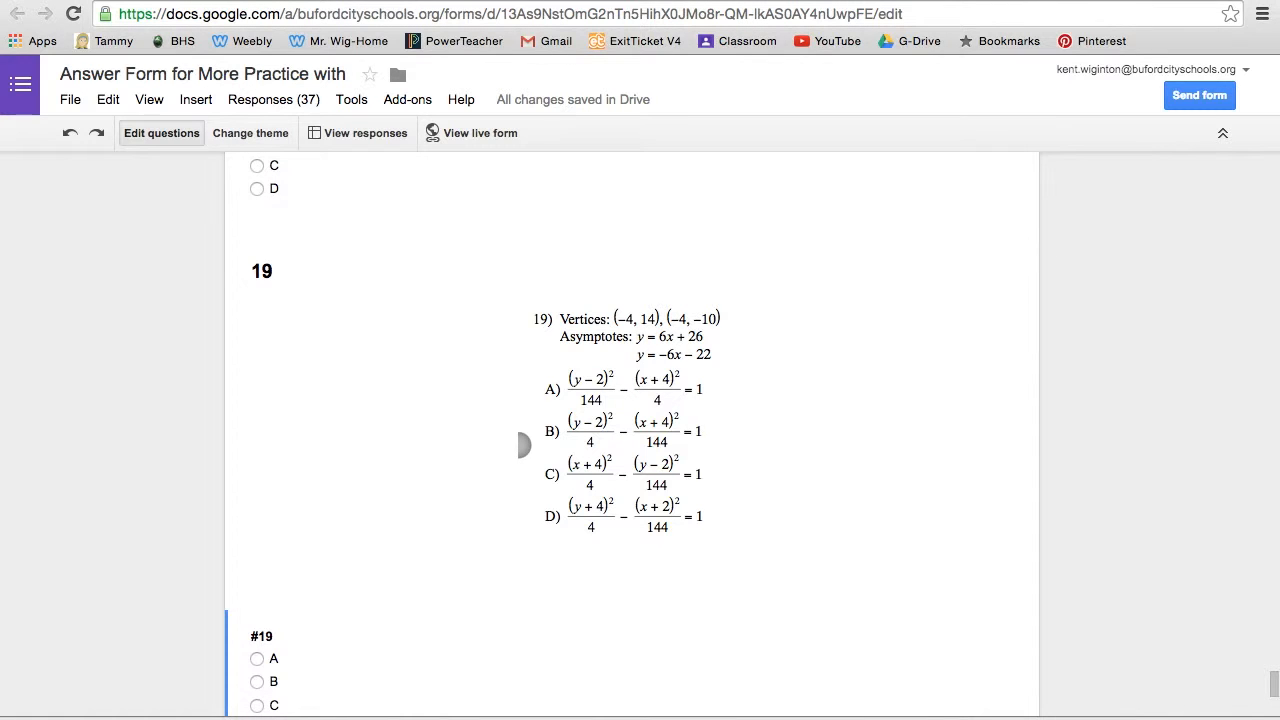
- Switch to the worksheet generator, show the correct answers on the worksheet, and examine the answer key page
key("ctrl+Left")
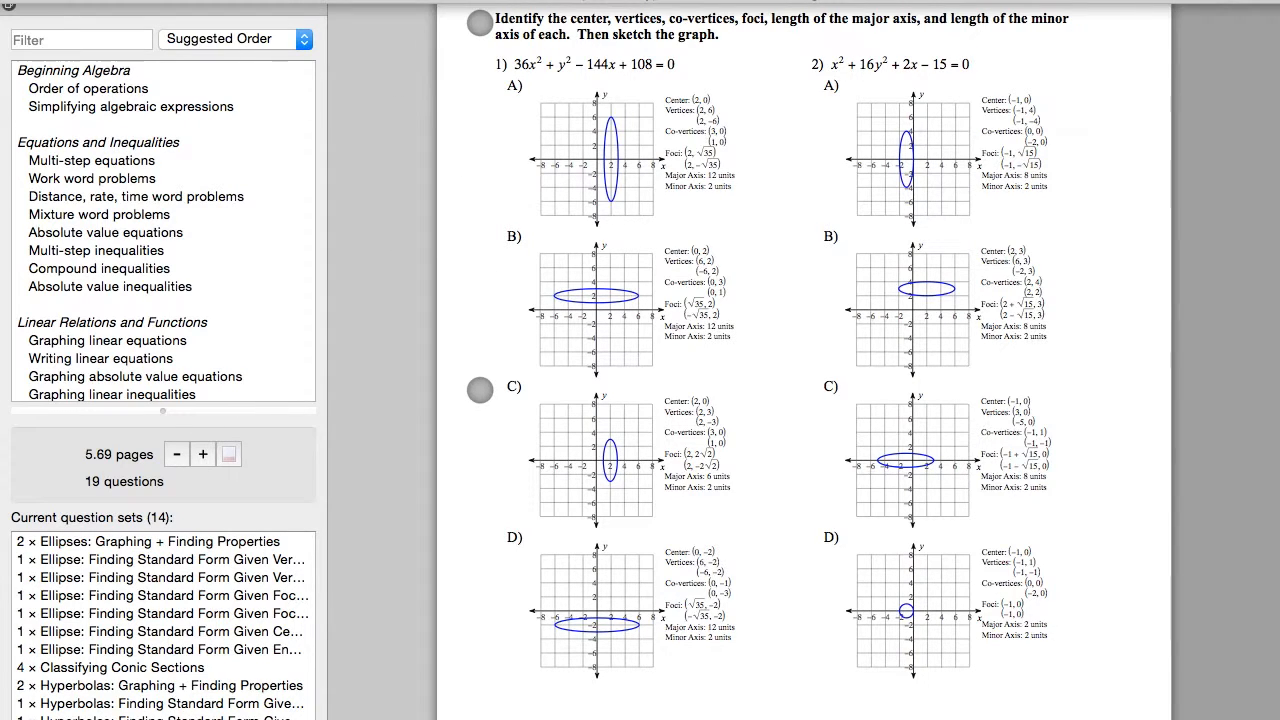
left_click(288, 0)
left_click(380, 0)
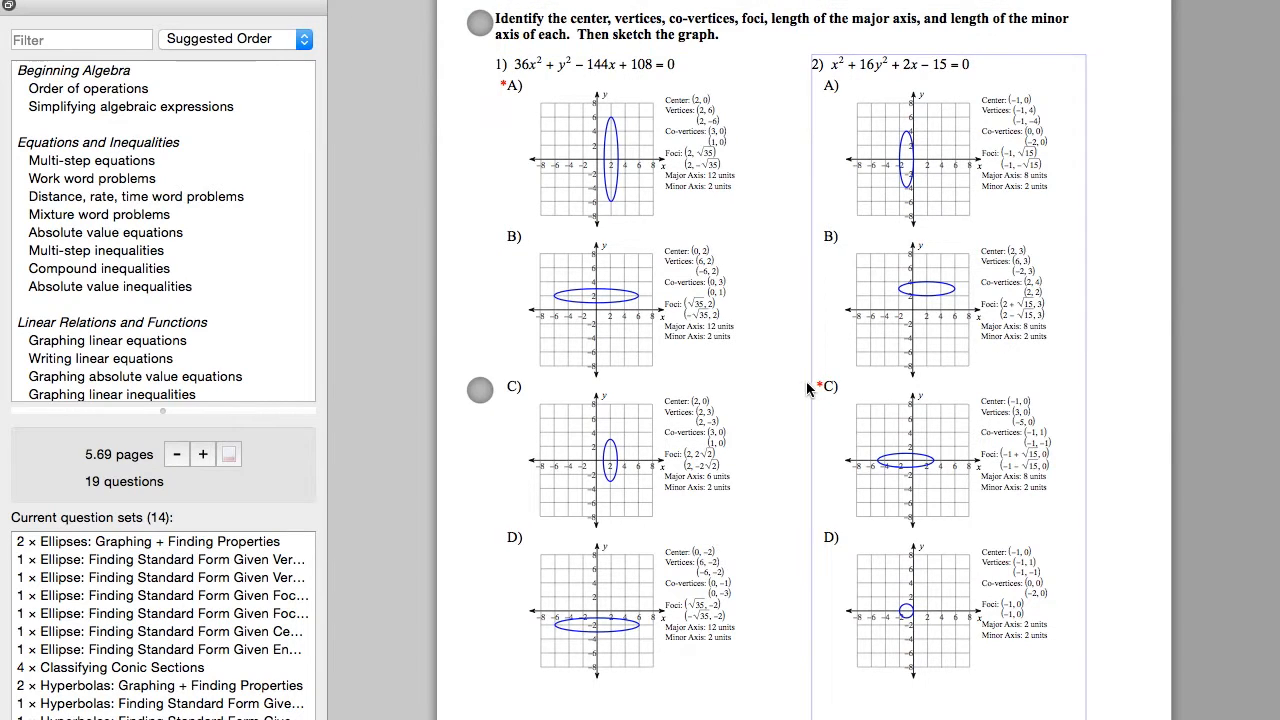
scroll(808, 389, "down", 20)
scroll(808, 389, "down", 10)
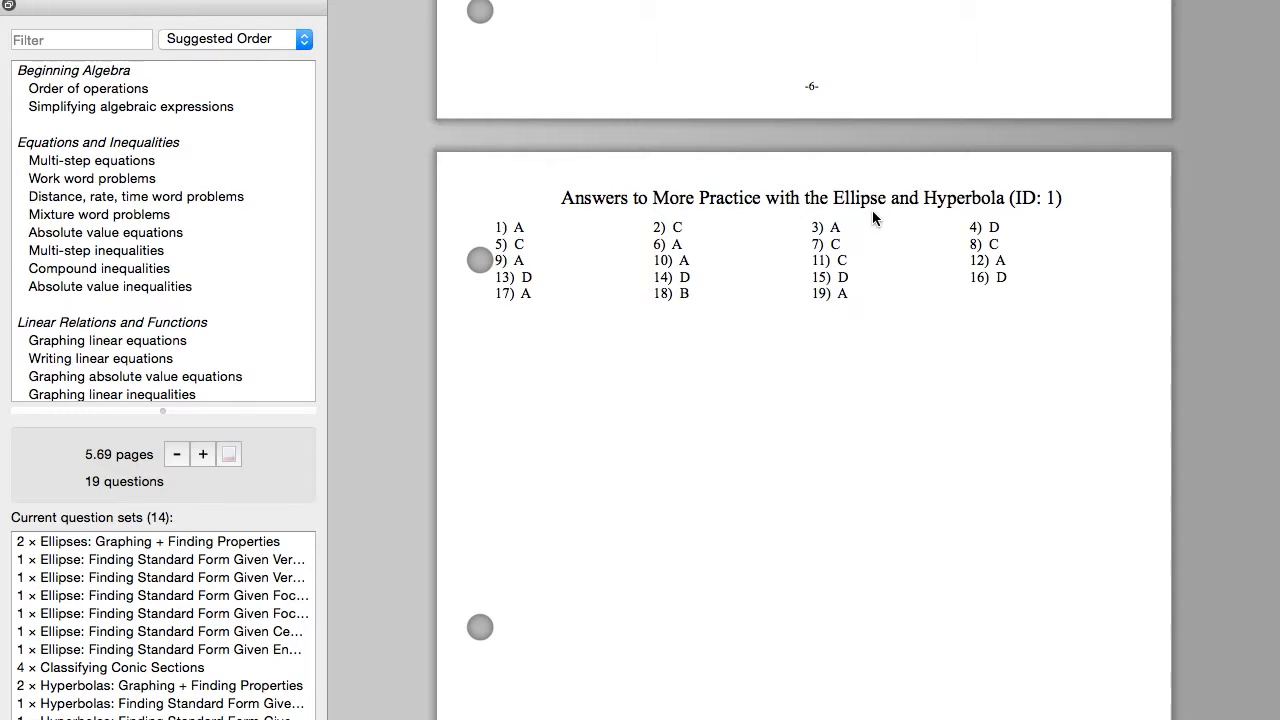
- Return to the form editor and look back through the questions from 19 up to the form settings
key("ctrl+Right")
scroll(872, 210, "down", 4)
scroll(693, 235, "up", 15)
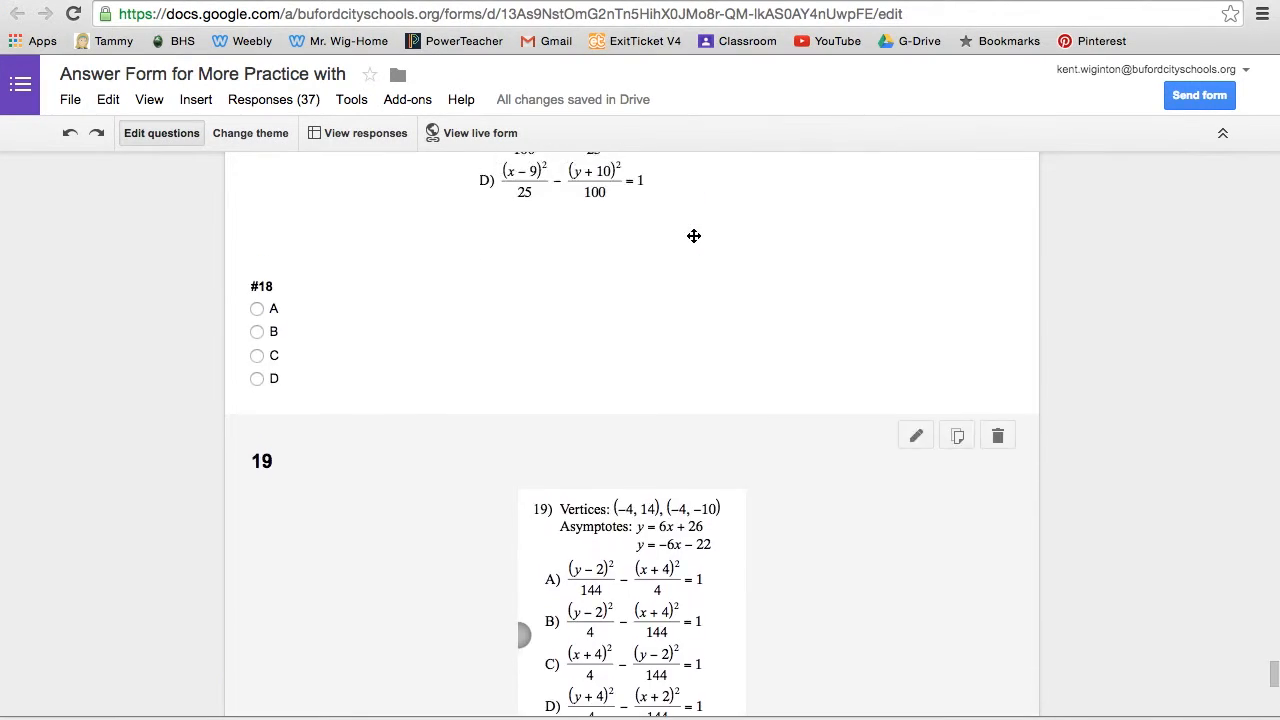
scroll(693, 235, "up", 15)
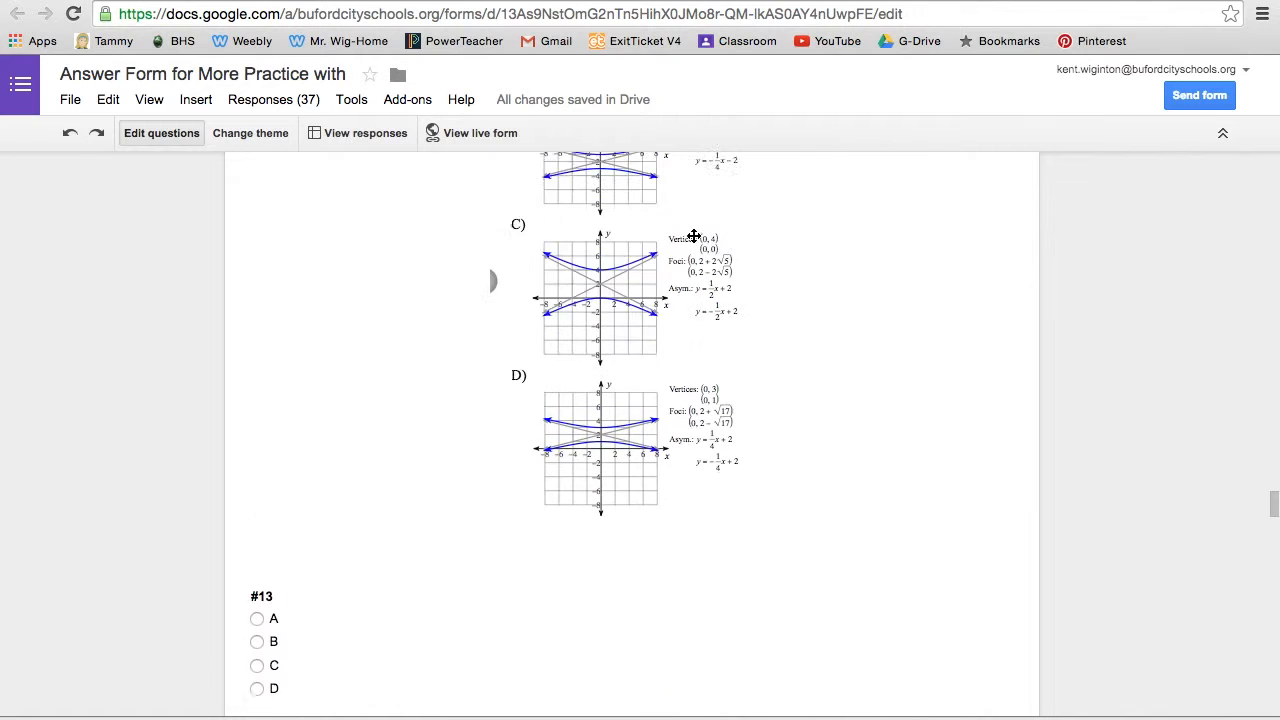
scroll(693, 235, "up", 15)
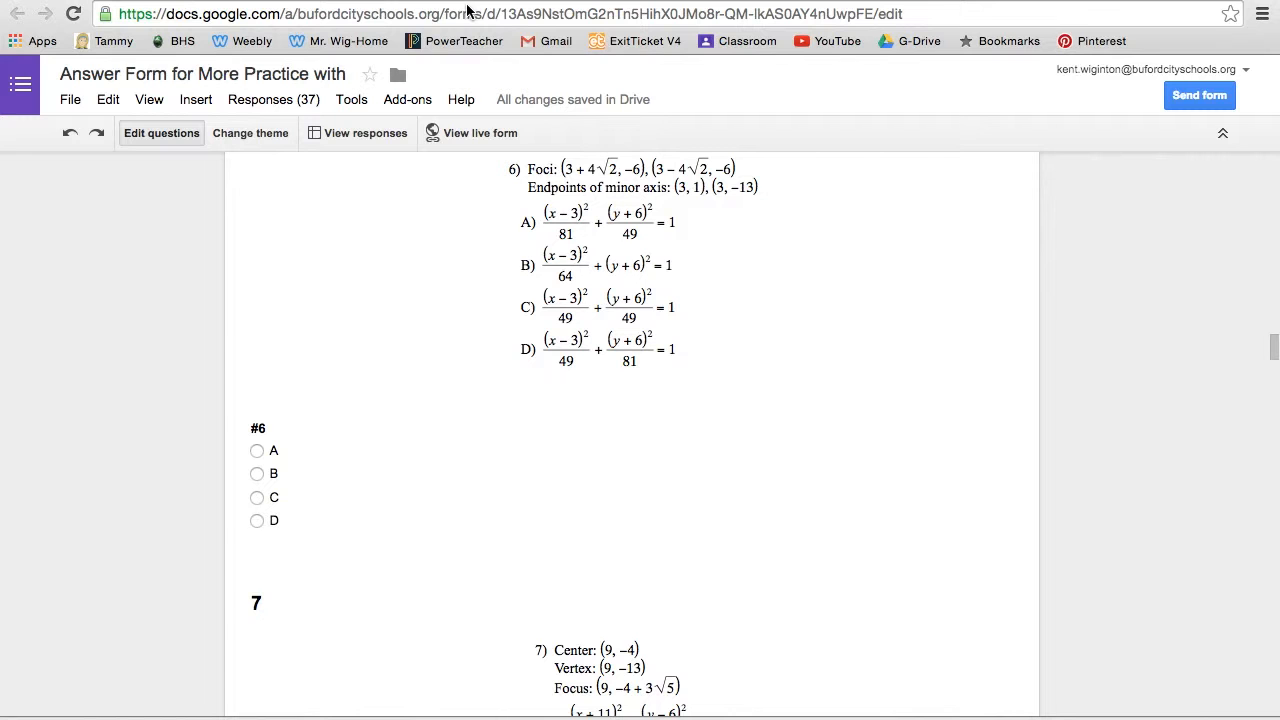
scroll(503, 267, "up", 8)
scroll(503, 267, "up", 10)
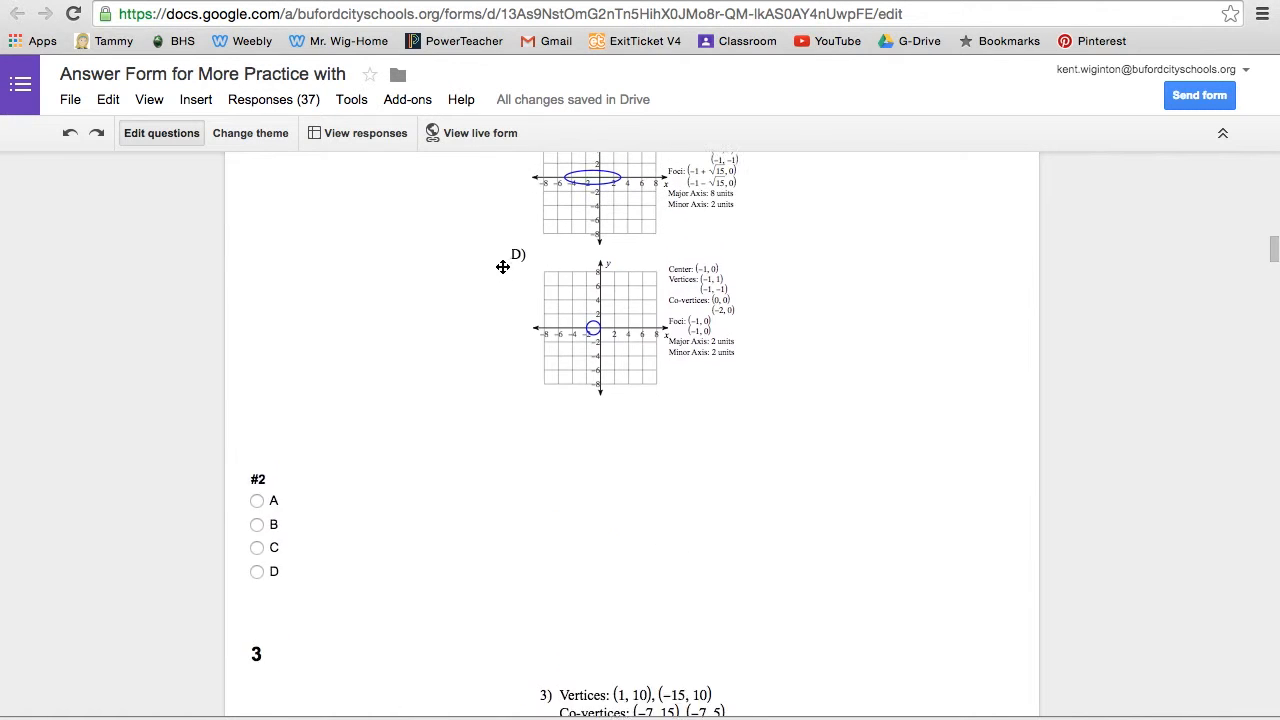
scroll(503, 267, "up", 8)
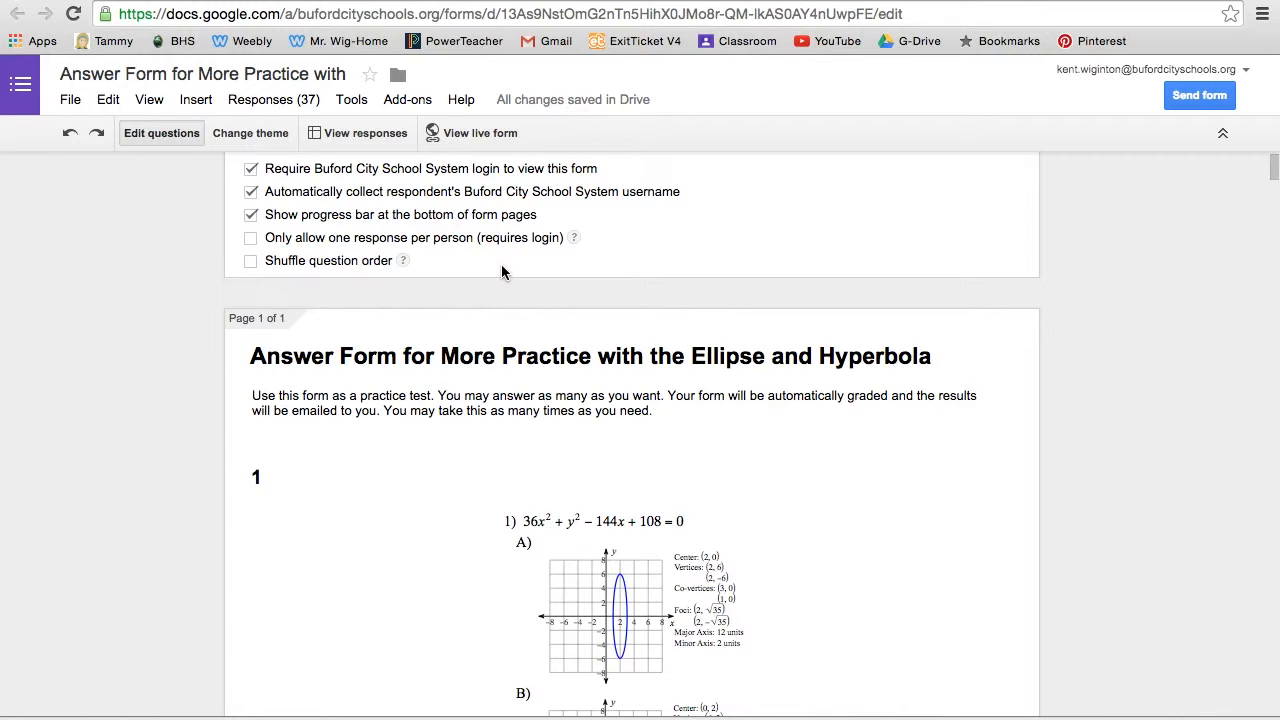
- Open the form's response spreadsheet and examine the submitted answers for questions 1 to 19 and the Username column
left_click(299, 101)
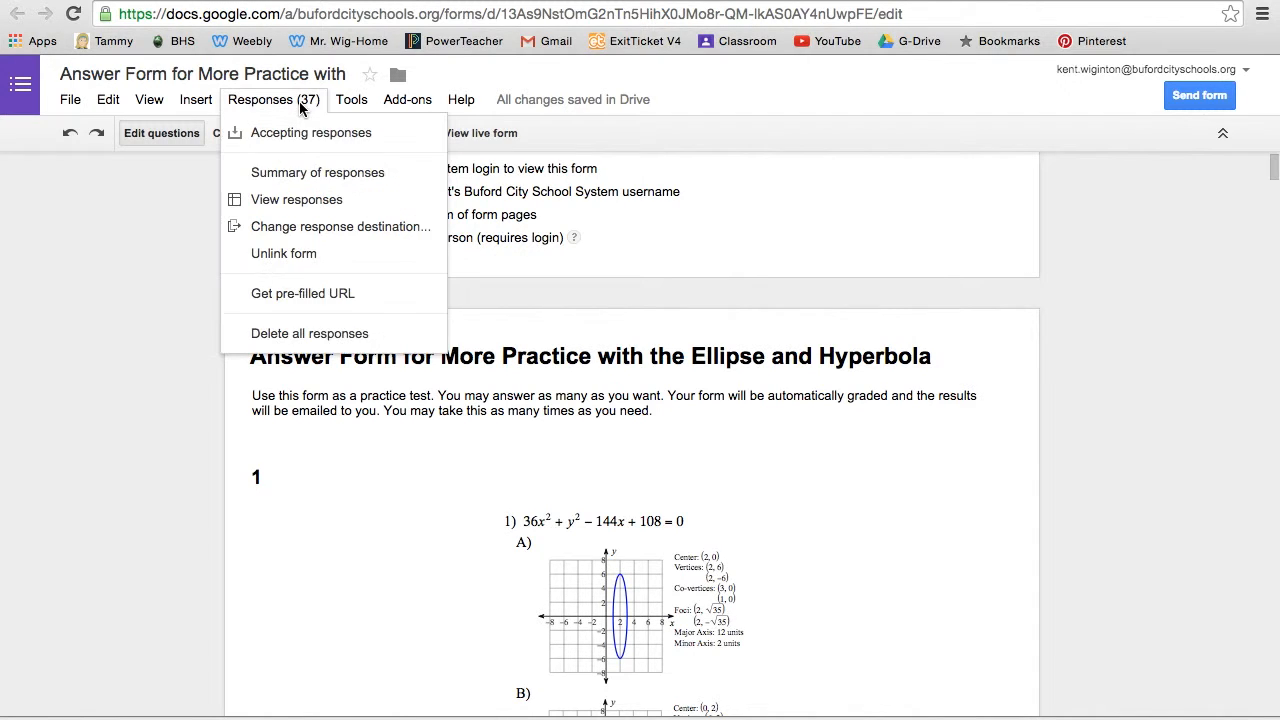
left_click(287, 200)
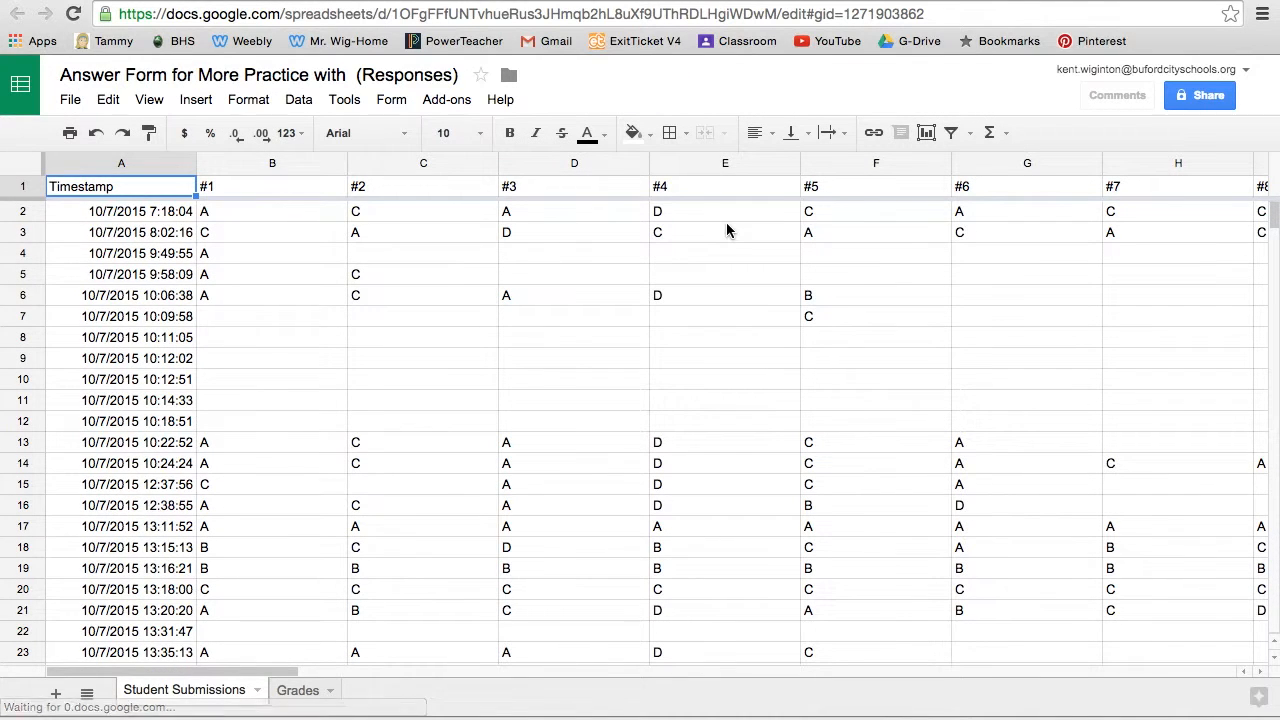
scroll(727, 230, "right", 15)
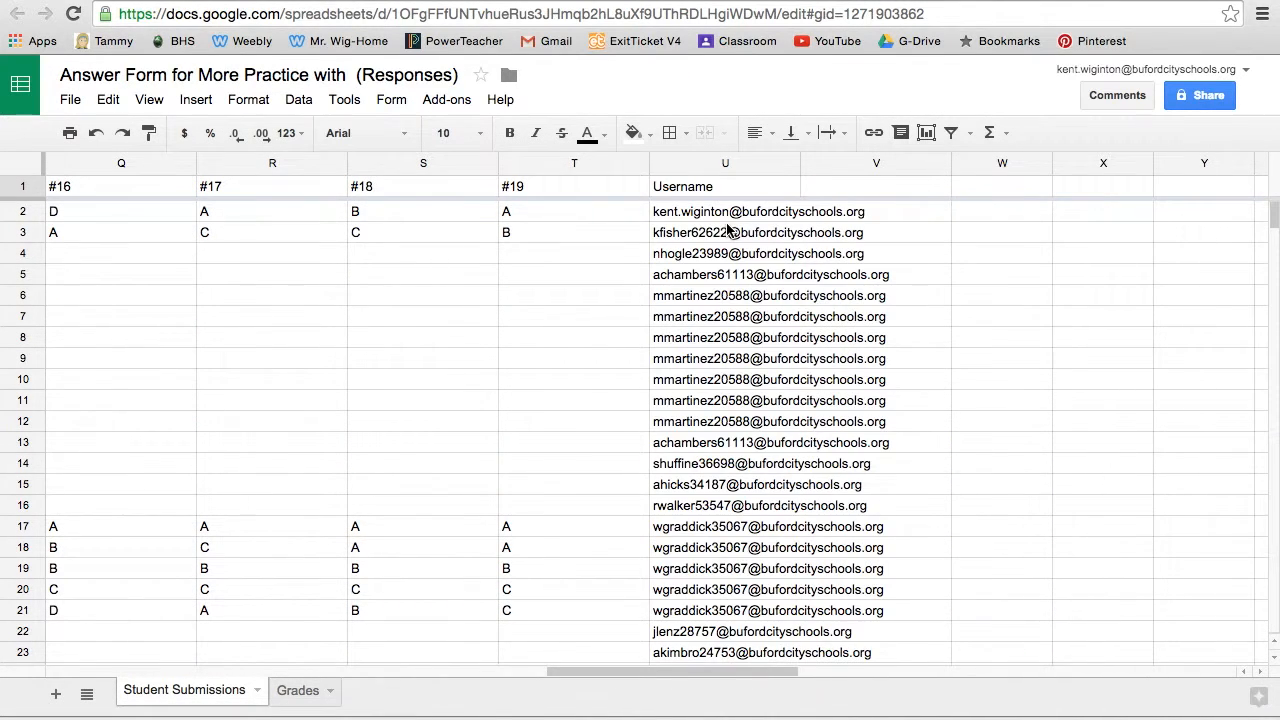
scroll(640, 265, "left", 15)
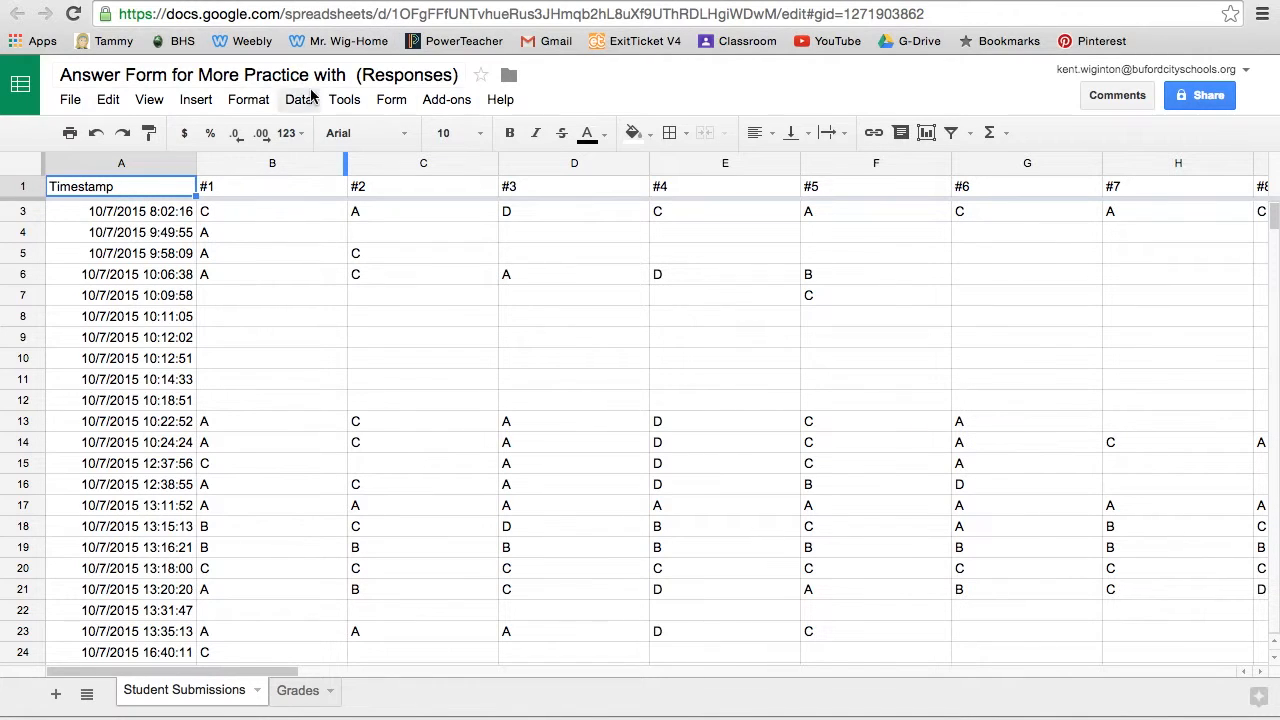
- Examine the options of the Flubaroo add-on in the response spreadsheet, leaving its settings as they are
left_click(423, 104)
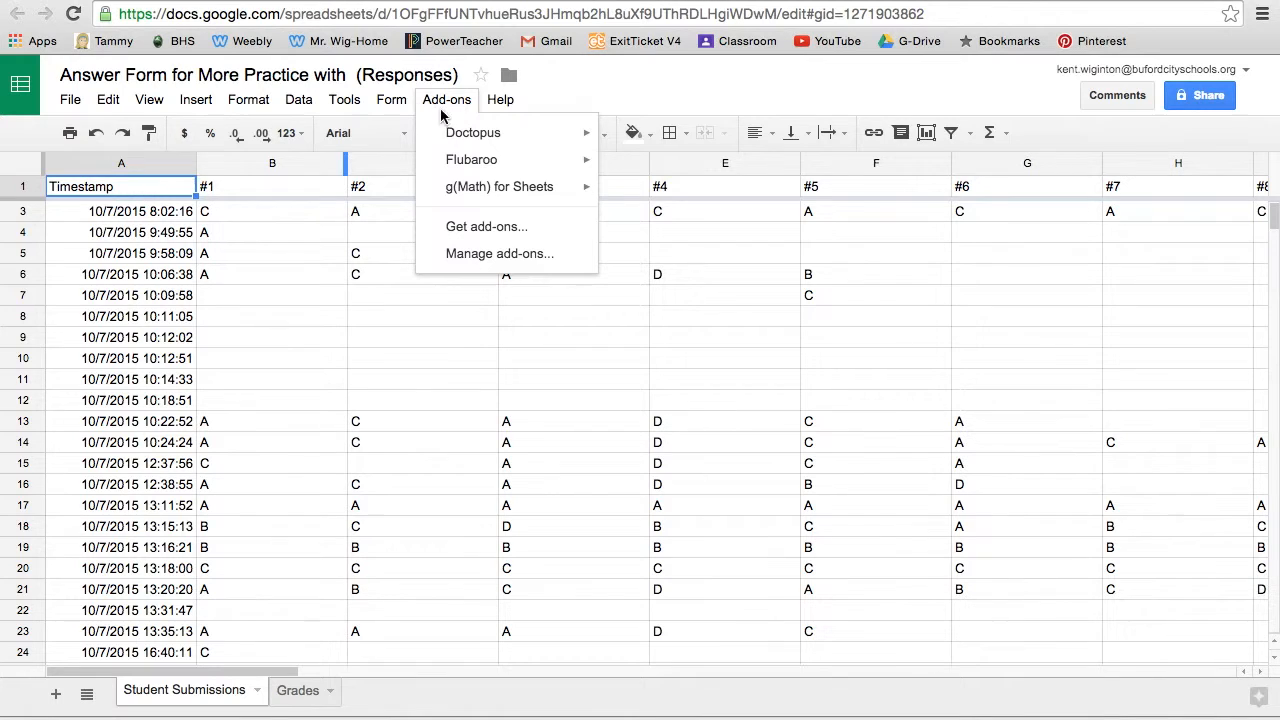
mouse_move(554, 160)
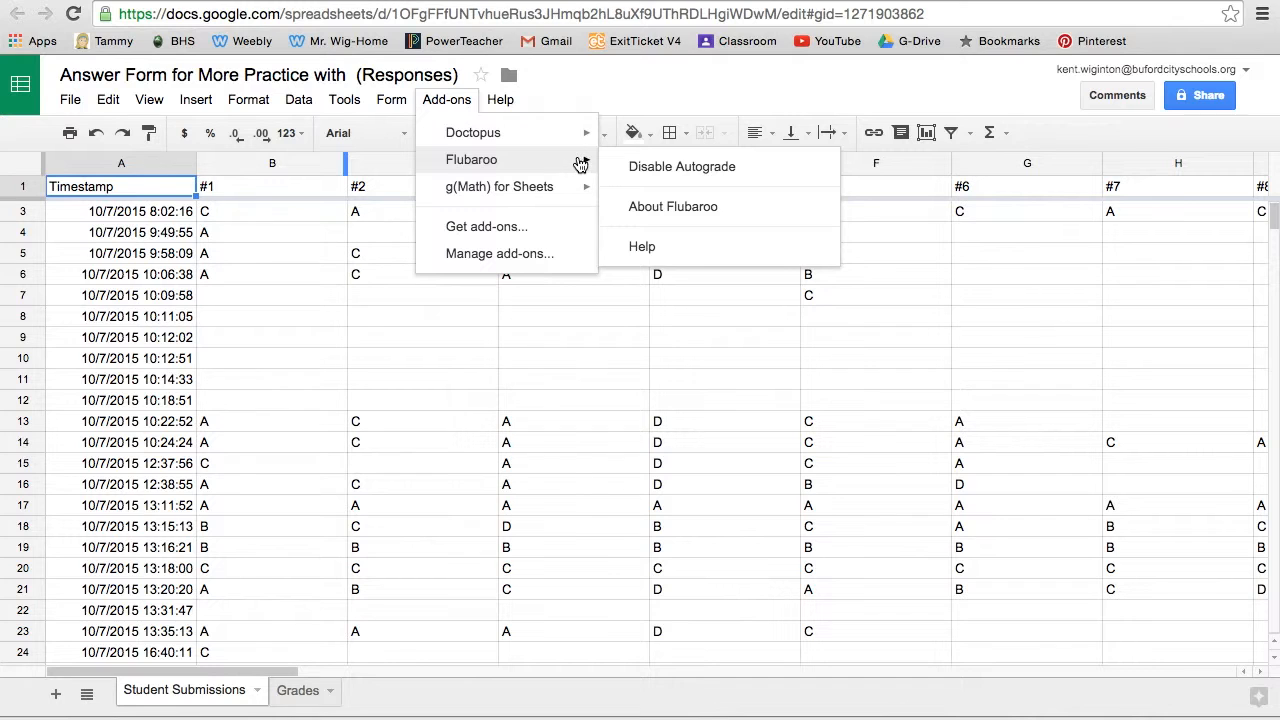
left_click(487, 333)
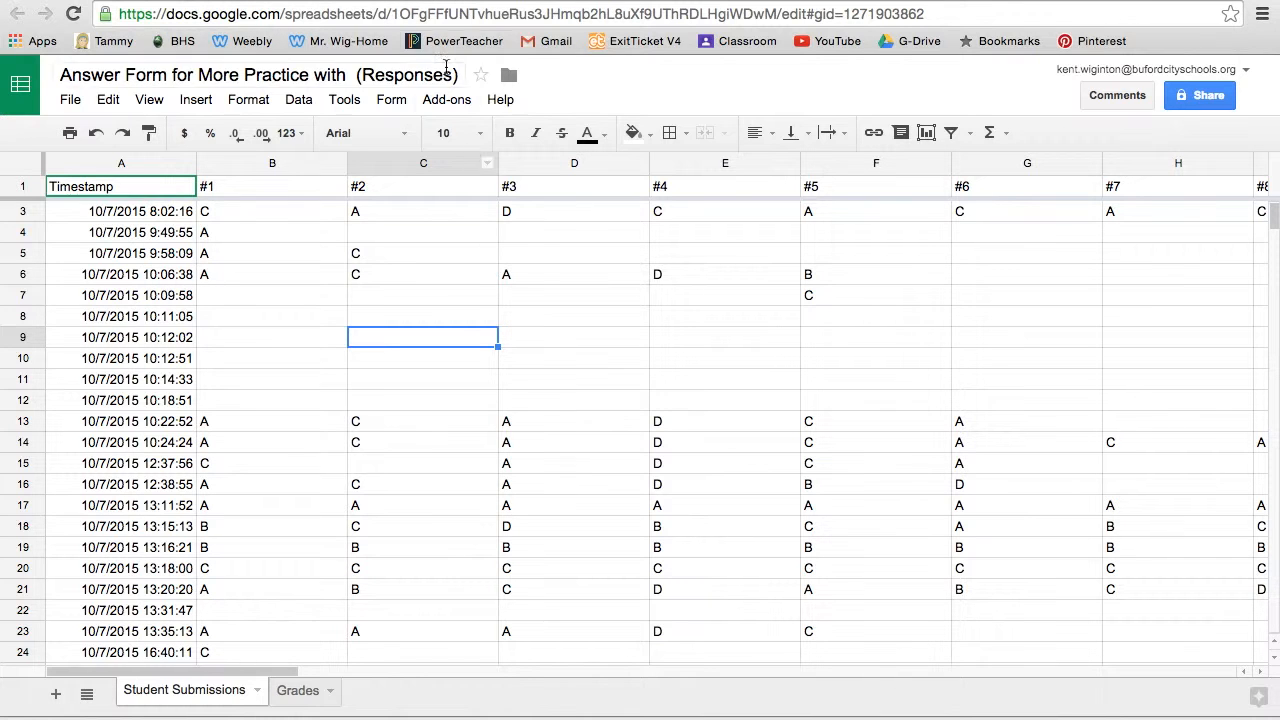
- Switch to the form editor and examine the form settings and the practice test description above question 1
left_click(408, 1)
scroll(431, 377, "up", 20)
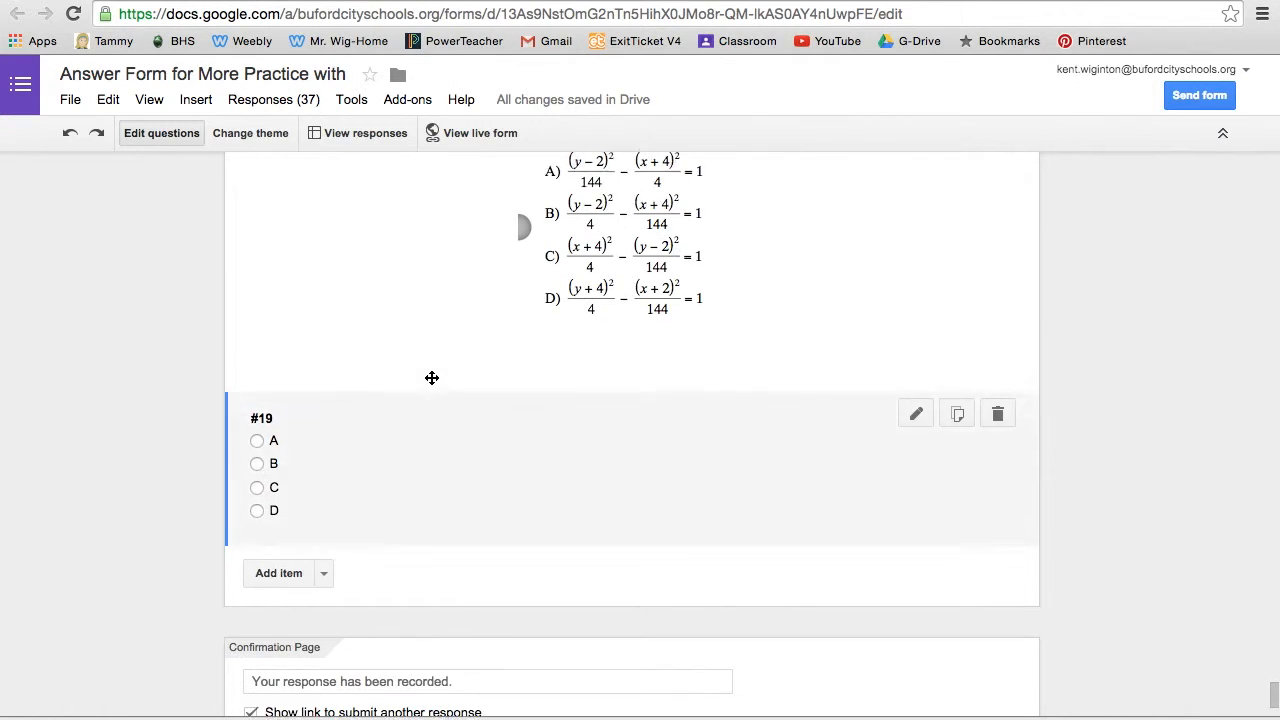
scroll(431, 377, "up", 15)
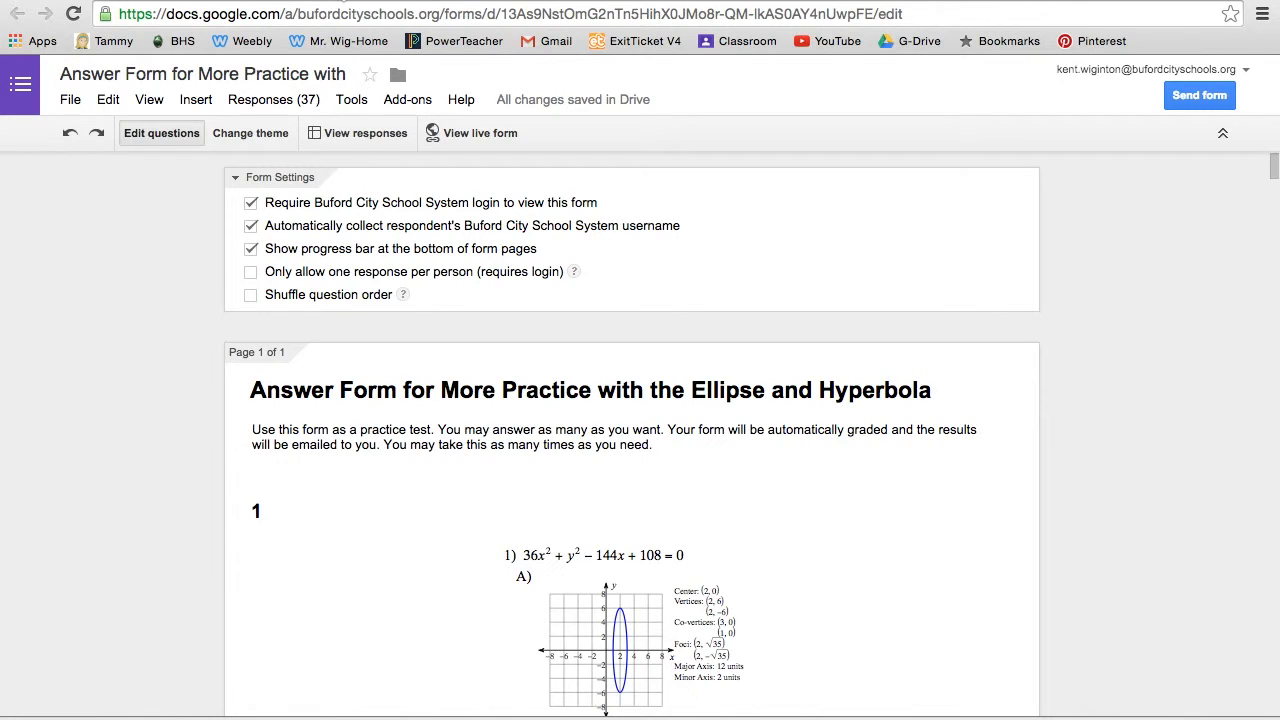
- Open the Grades sheet of the response spreadsheet and examine the summary, total points, percentages, times submitted and emailed-grade columns
left_click(343, 1)
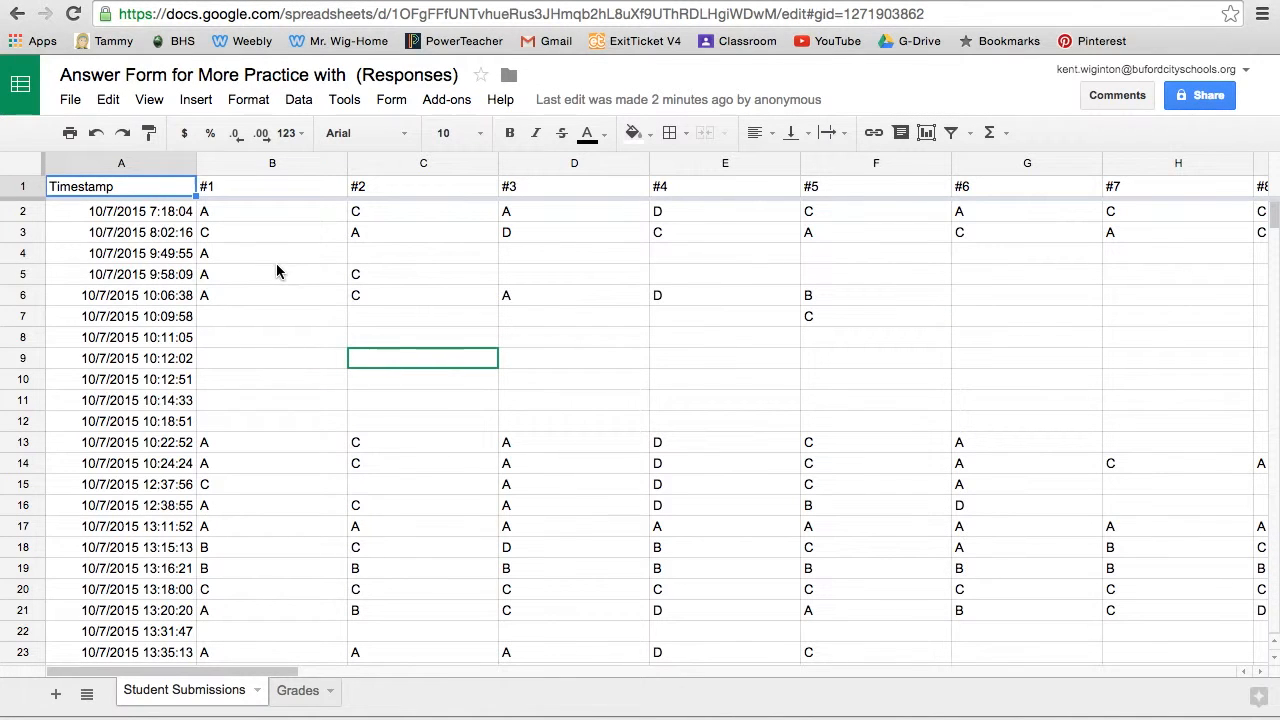
left_click(295, 690)
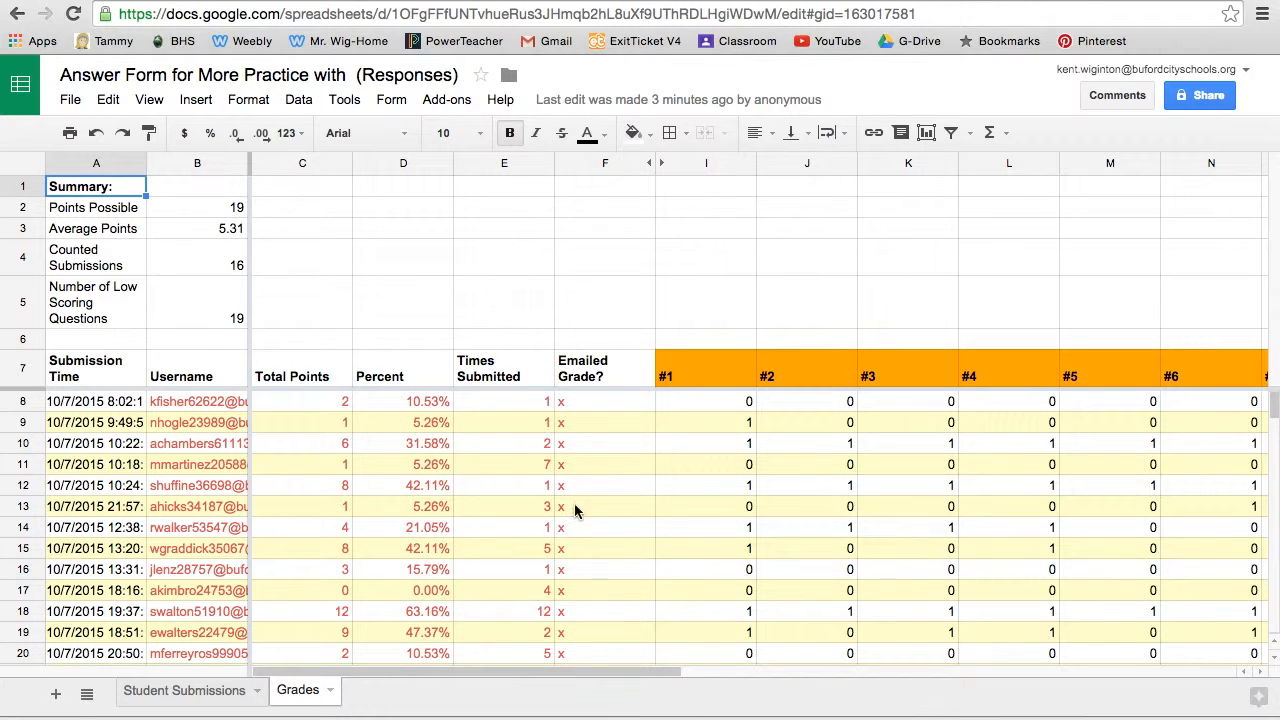
scroll(558, 489, "down", 4)
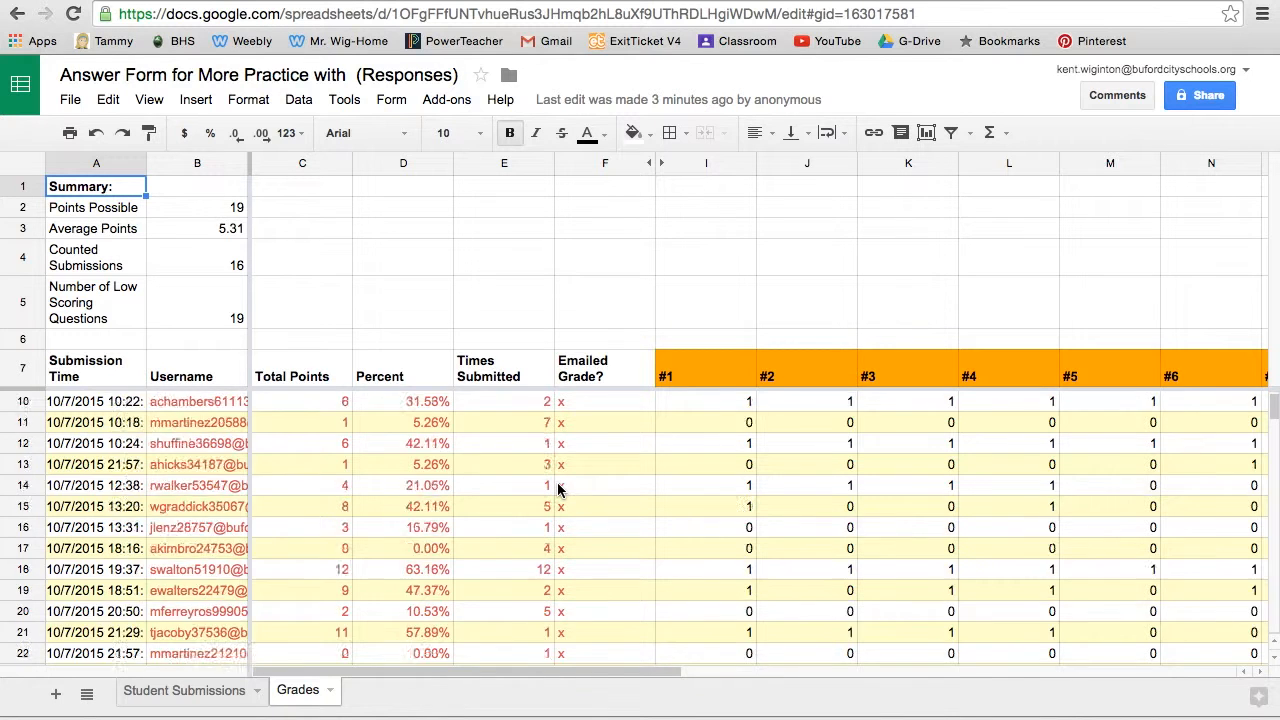
scroll(558, 489, "up", 4)
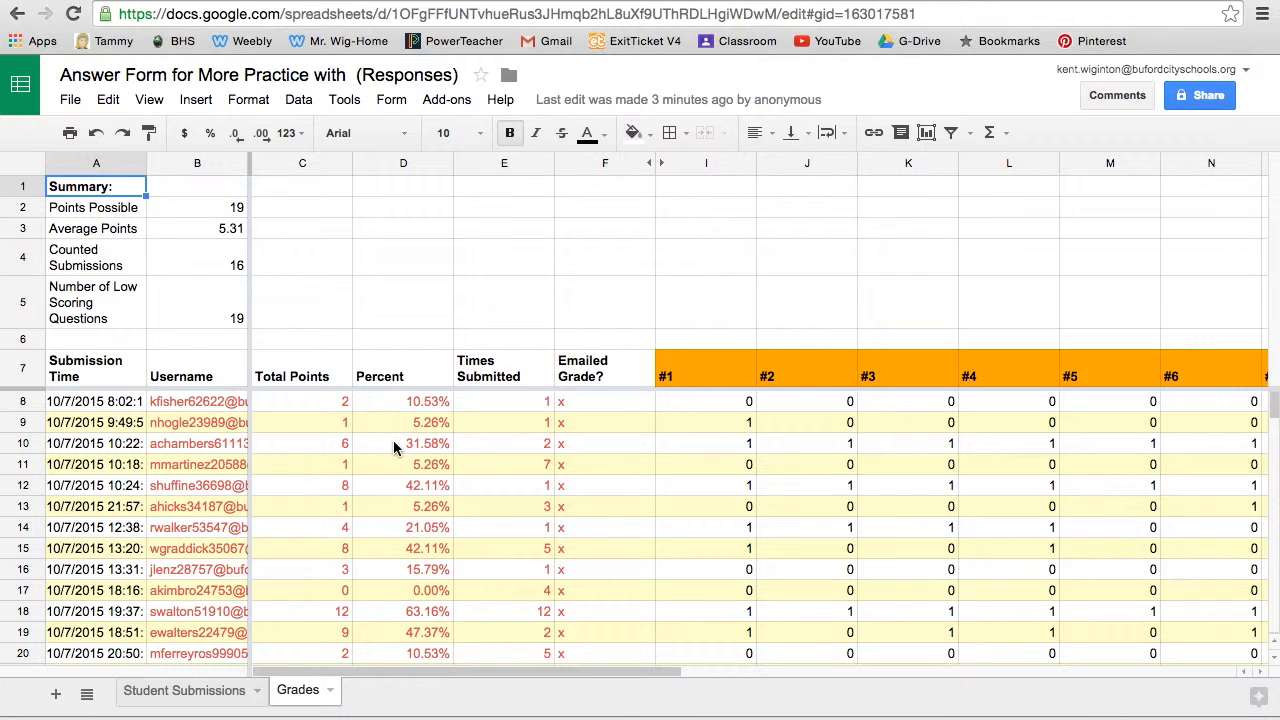
- Return to the form editor and review the multiple-choice questions backwards from question 19 to question 4
left_click(420, 2)
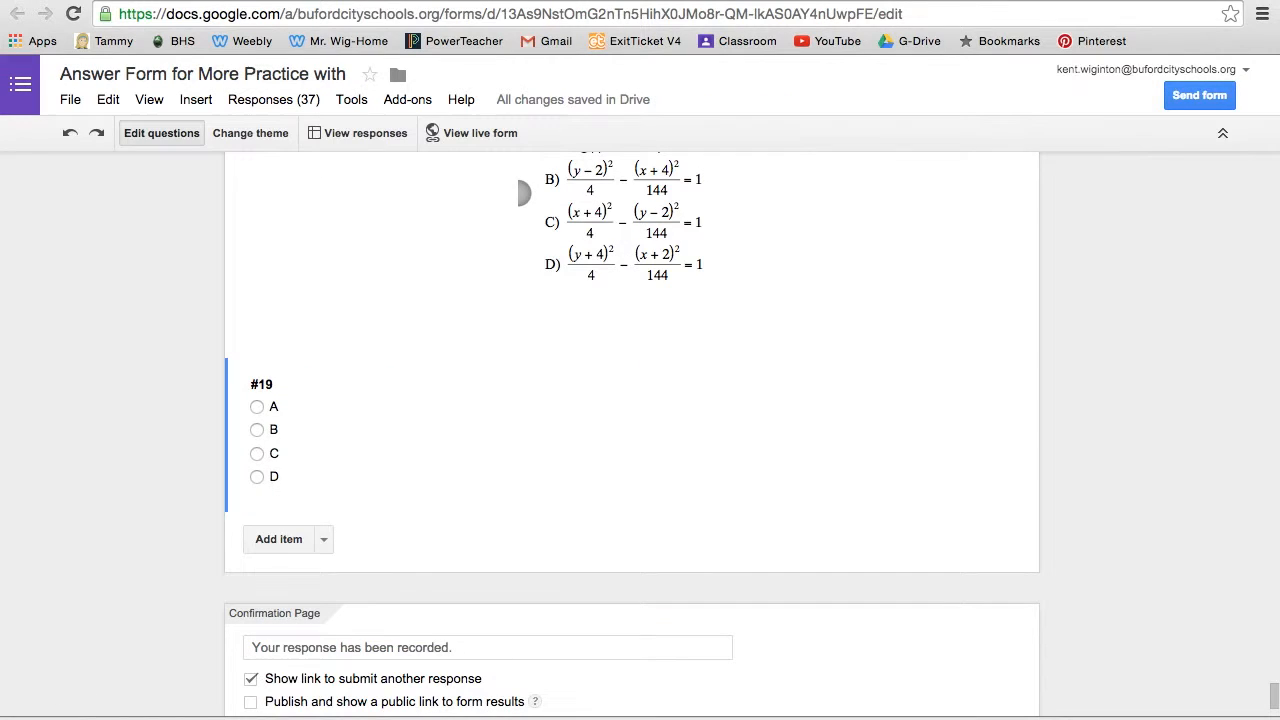
scroll(404, 367, "up", 1)
scroll(404, 367, "up", 15)
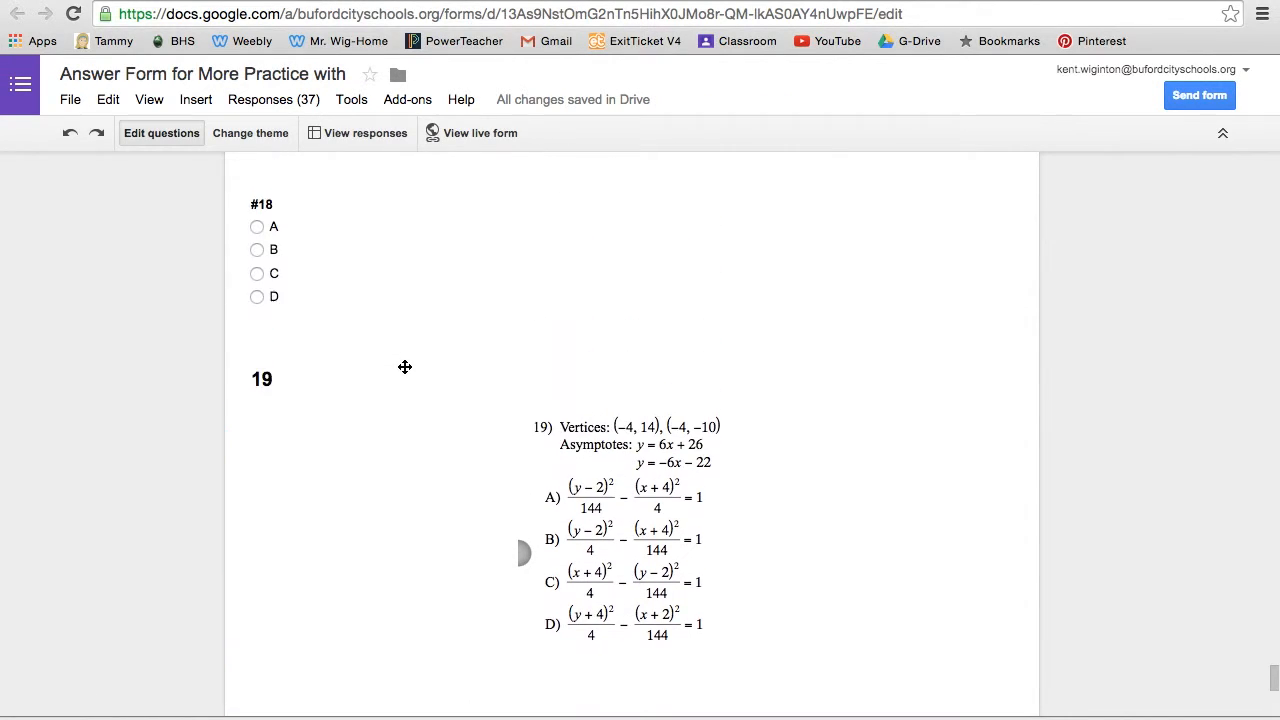
scroll(404, 367, "up", 15)
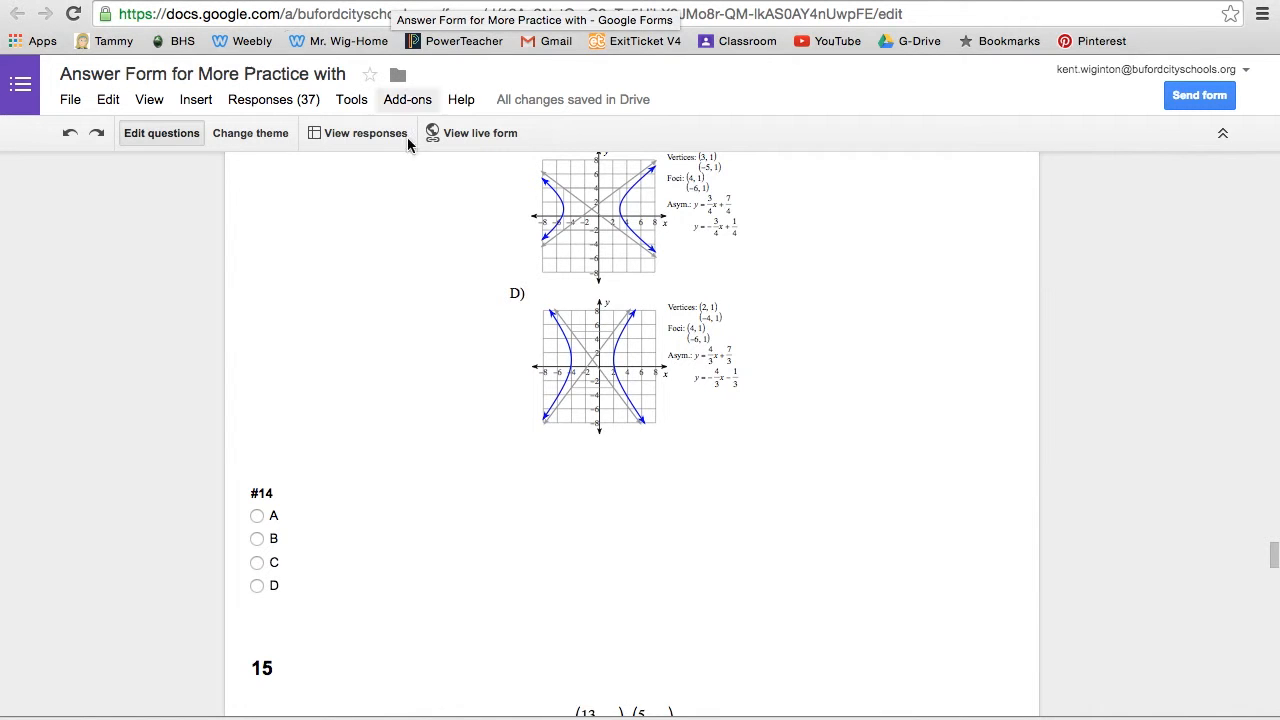
scroll(446, 311, "up", 15)
scroll(446, 311, "up", 15)
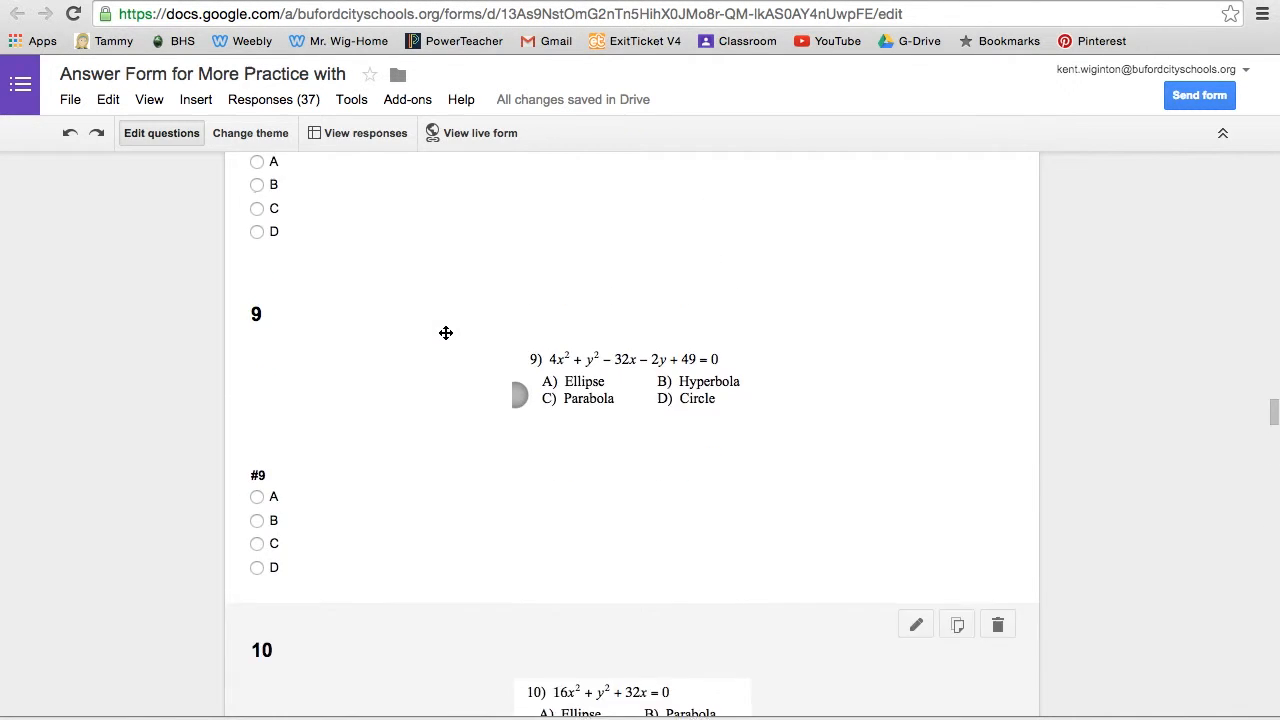
scroll(446, 333, "up", 20)
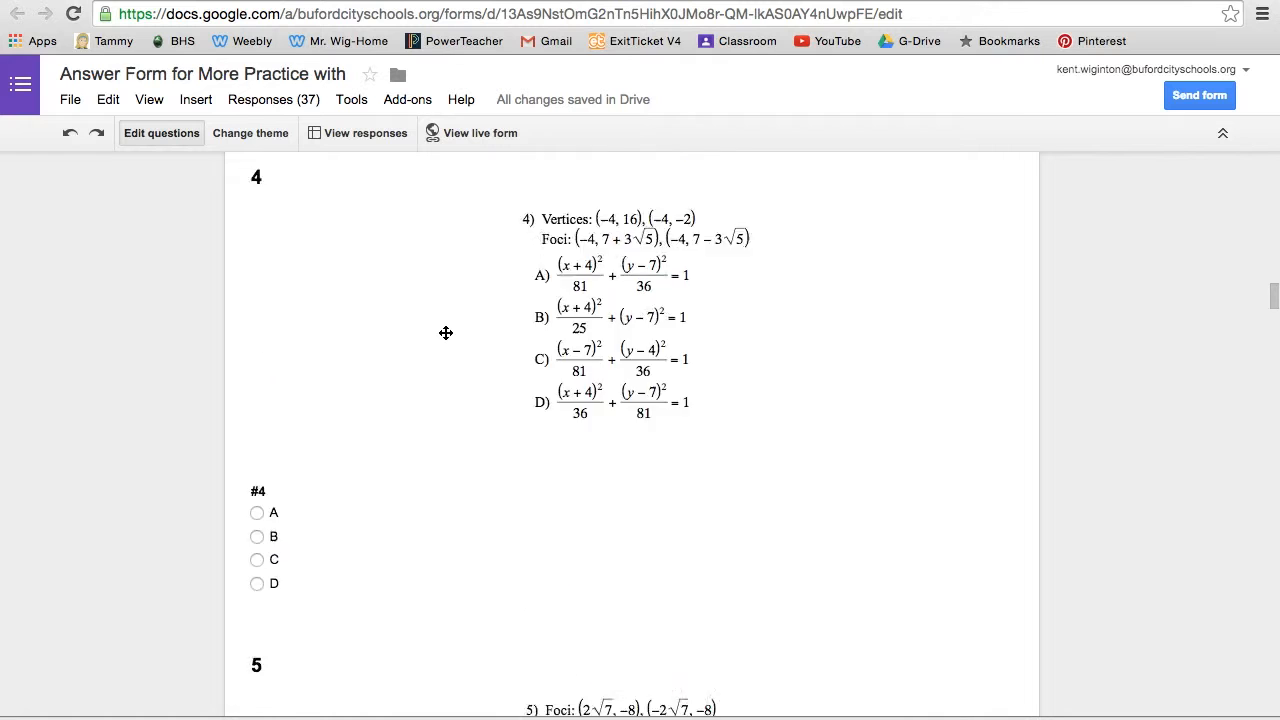